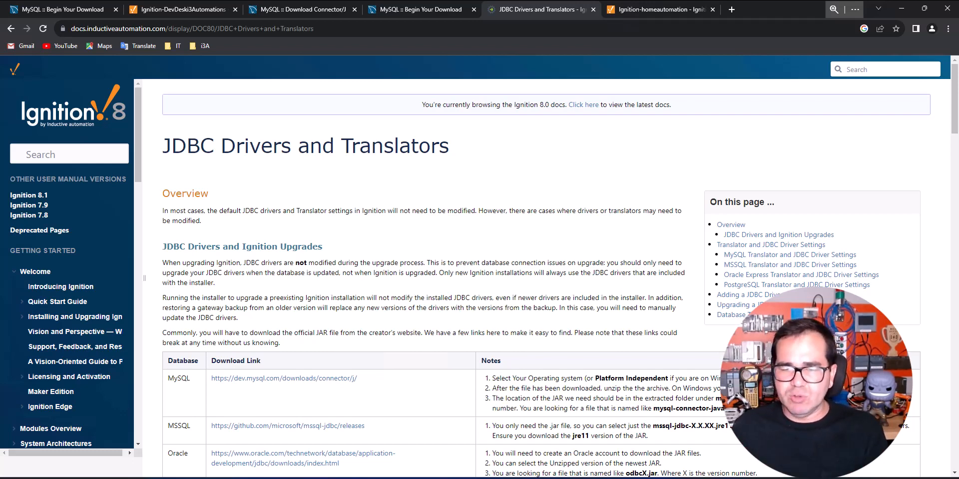
- Check the local instance's schemas in MySQL Workbench and return to the JDBC Drivers and Translators documentation
{"action": "scroll", "coordinate": [410, 184], "scroll_direction": "down", "scroll_amount": 2}
{"action": "scroll", "coordinate": [430, 210], "scroll_direction": "up", "scroll_amount": 2}
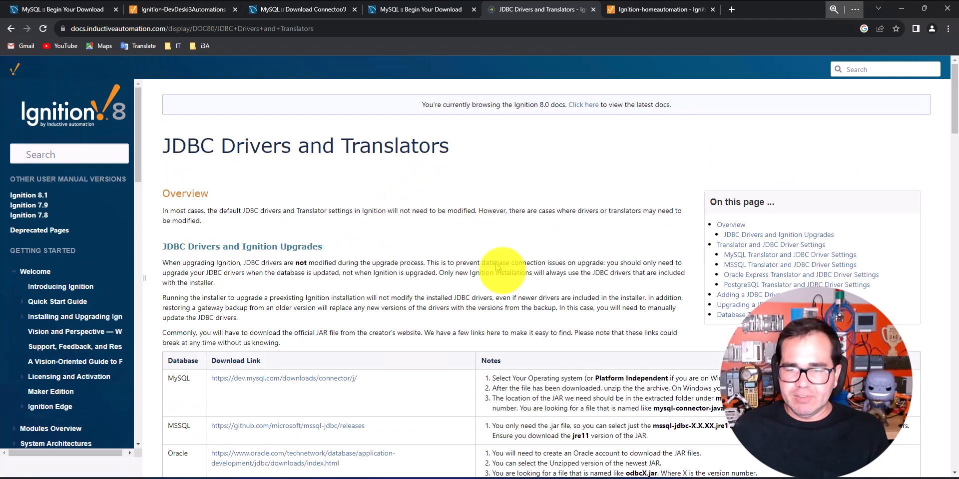
{"action": "left_click", "coordinate": [648, 478]}
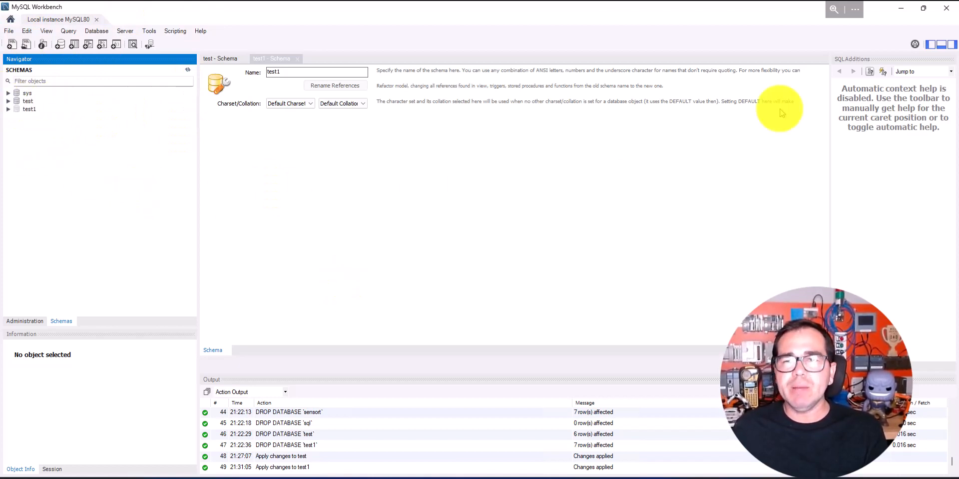
{"action": "left_click", "coordinate": [901, 8]}
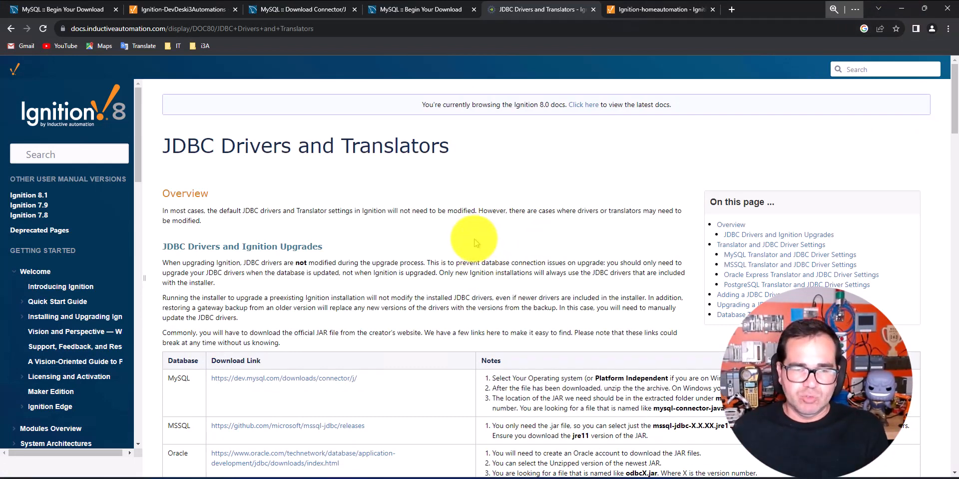
- Open the MySQL Connector/J download page linked in the documentation's table of JDBC driver downloads
{"action": "scroll", "coordinate": [474, 243], "scroll_direction": "down", "scroll_amount": 2}
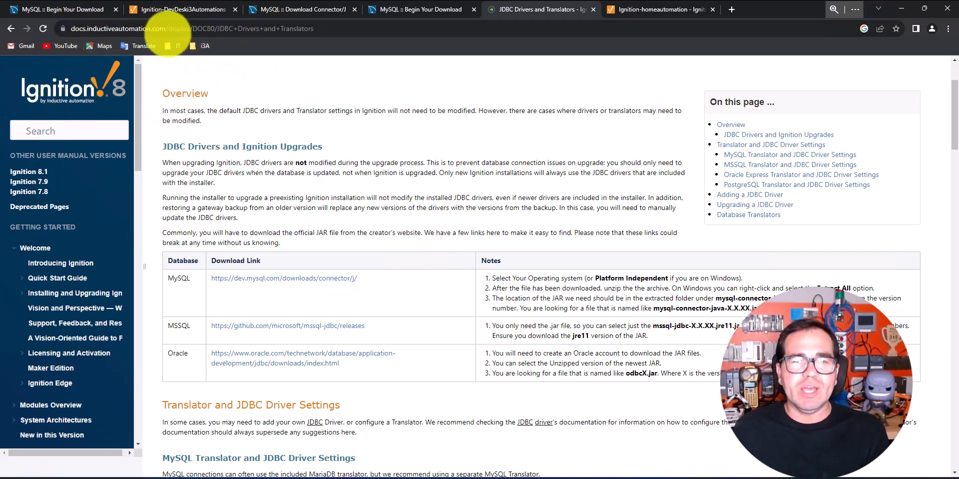
{"action": "scroll", "coordinate": [205, 129], "scroll_direction": "up", "scroll_amount": 2}
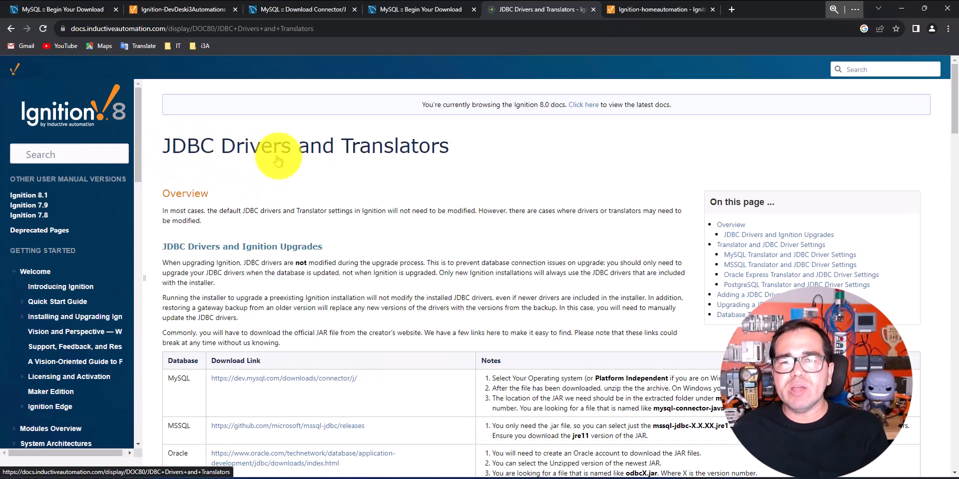
{"action": "scroll", "coordinate": [480, 168], "scroll_direction": "down", "scroll_amount": 2}
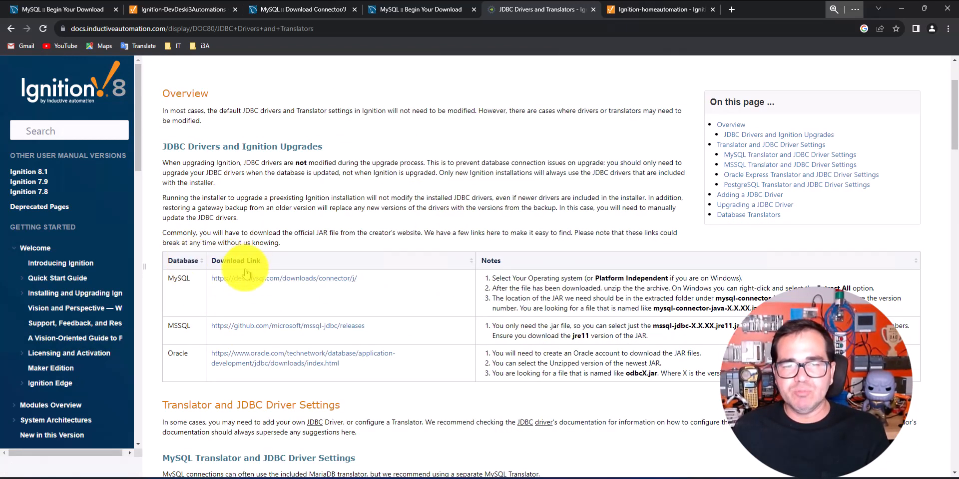
{"action": "left_click", "coordinate": [282, 278]}
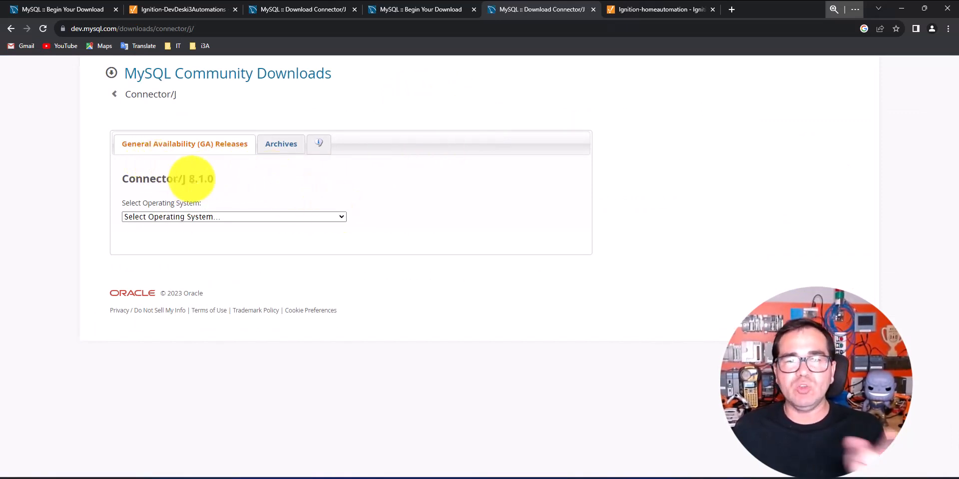
- Download the Platform Independent ZIP of Connector/J 8.1.0 without logging in to an Oracle account
{"action": "left_click", "coordinate": [344, 220]}
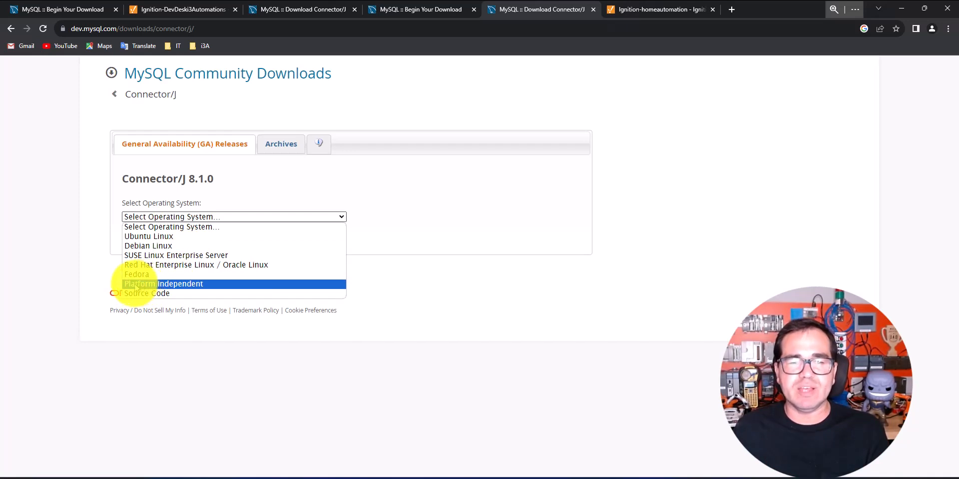
{"action": "left_click", "coordinate": [178, 284]}
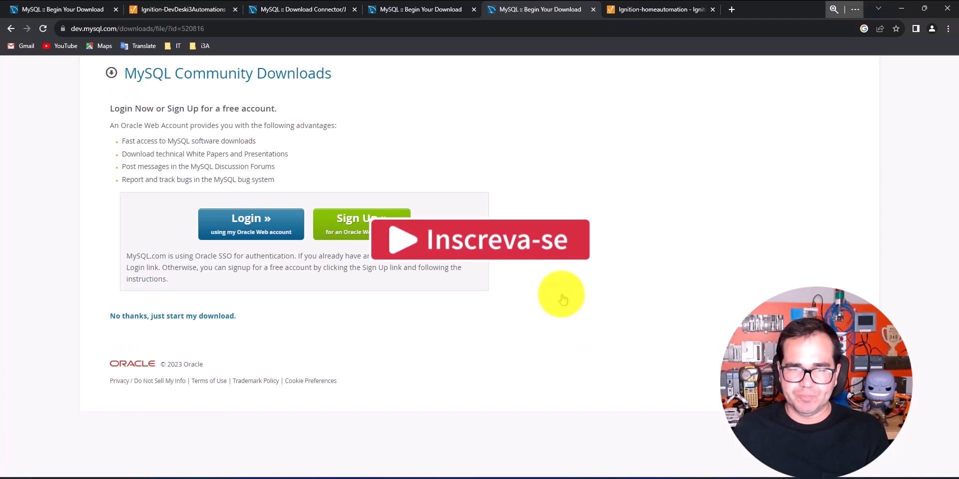
{"action": "left_click", "coordinate": [156, 318]}
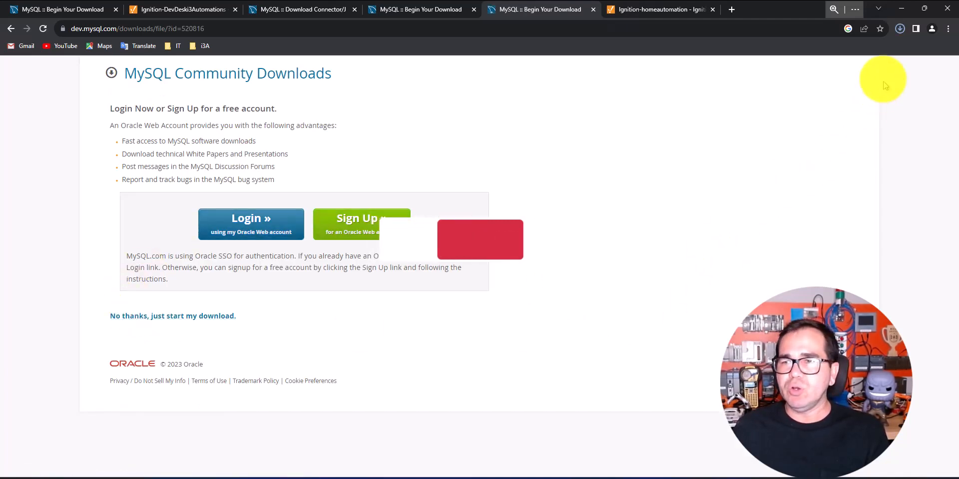
- Open the downloaded mysql-connector-j-8.1.0 (1).zip in File Explorer and go up to the Downloads folder containing it
{"action": "left_click", "coordinate": [900, 29]}
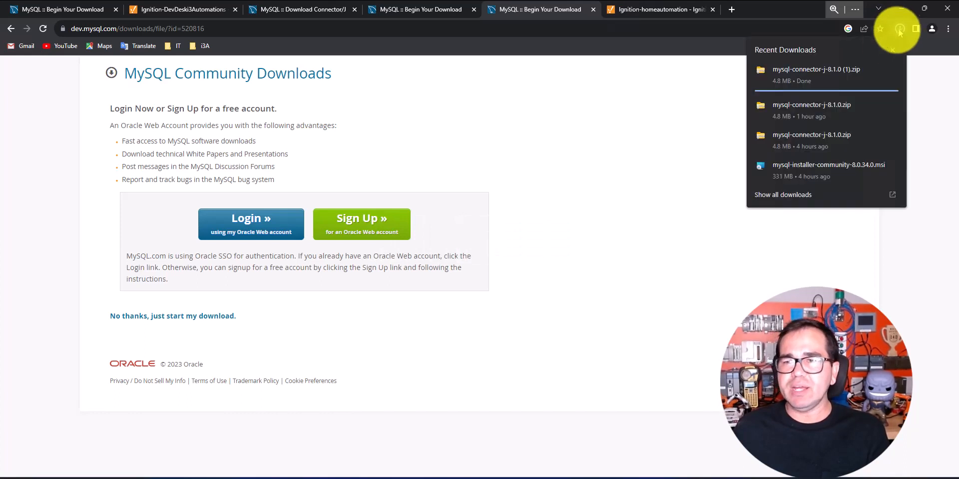
{"action": "left_click", "coordinate": [800, 75]}
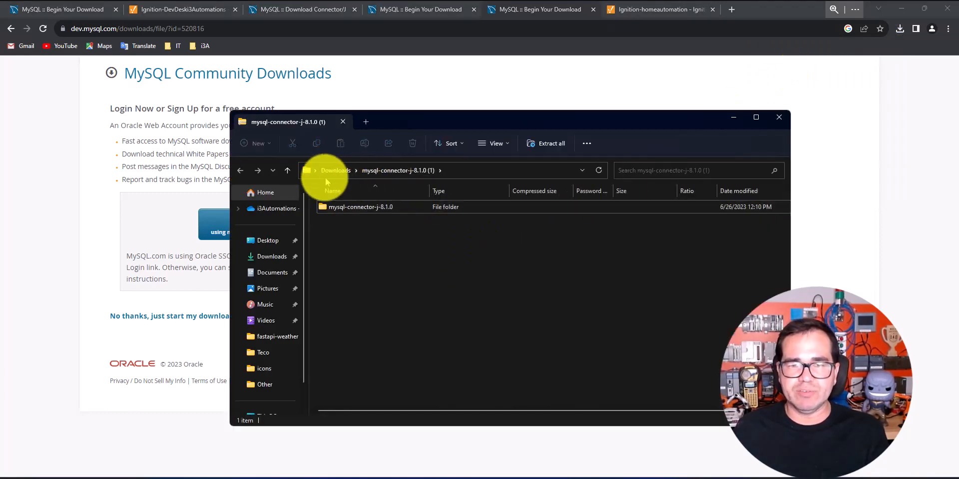
{"action": "left_click", "coordinate": [336, 170]}
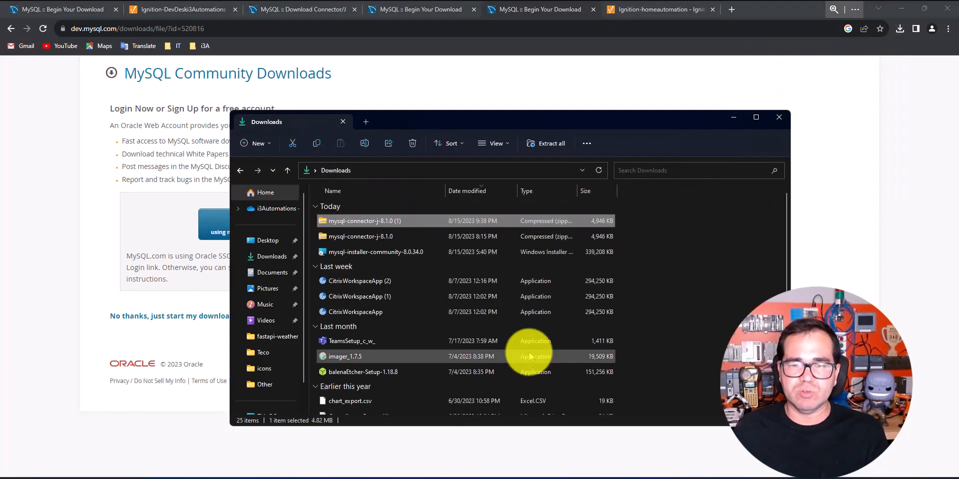
{"action": "right_click", "coordinate": [360, 236]}
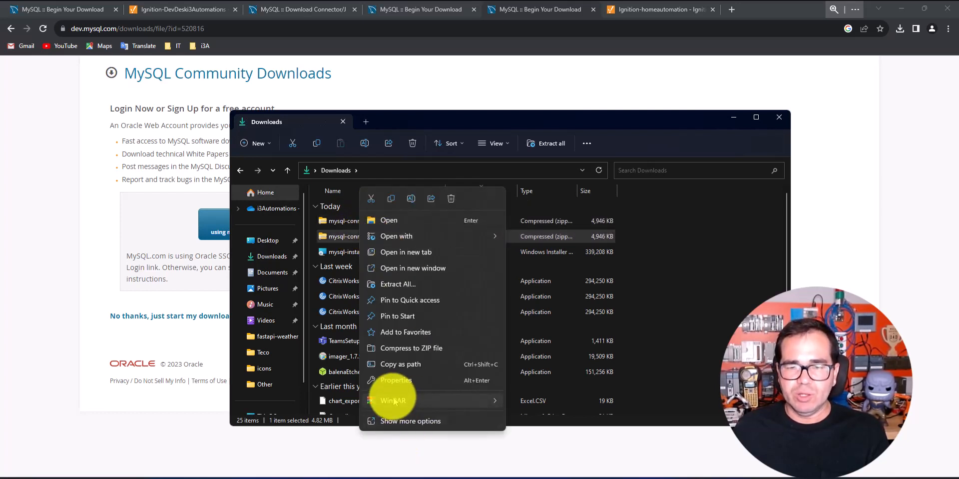
{"action": "mouse_move", "coordinate": [394, 401]}
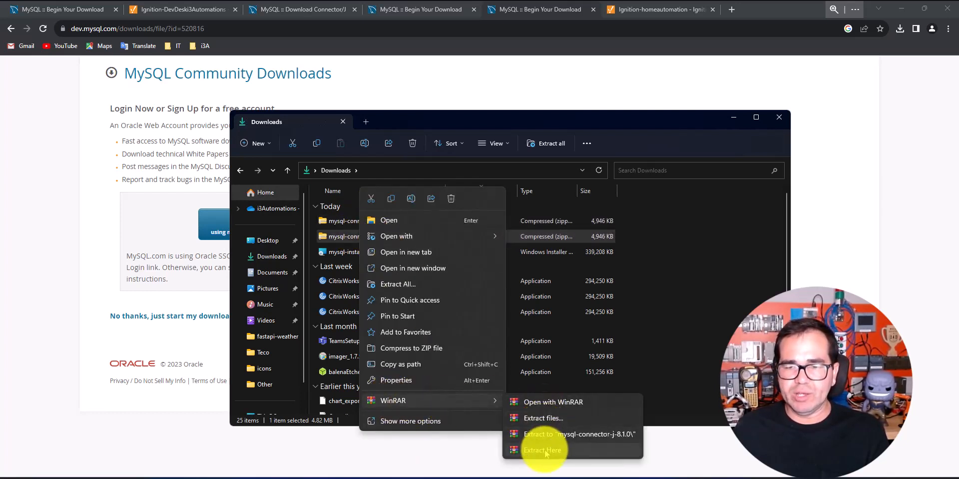
{"action": "left_click", "coordinate": [706, 268]}
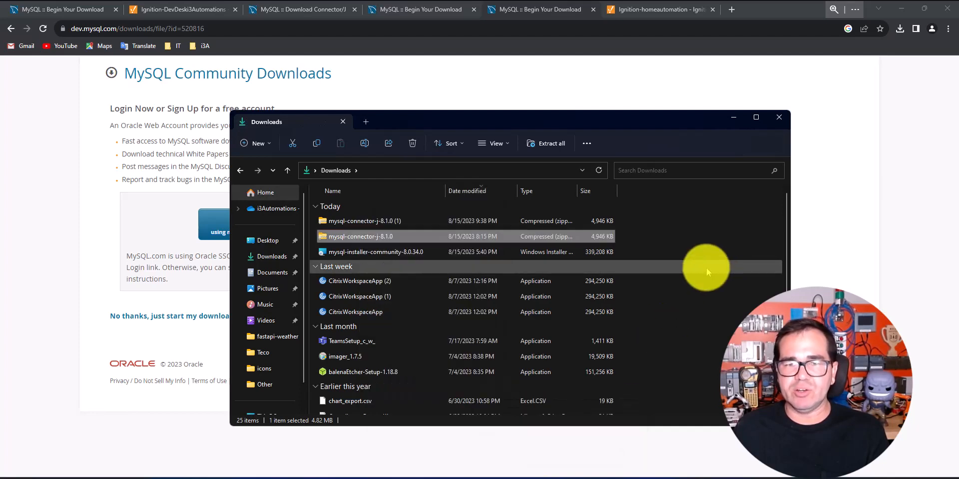
{"action": "left_click", "coordinate": [704, 262]}
{"action": "left_click", "coordinate": [693, 239]}
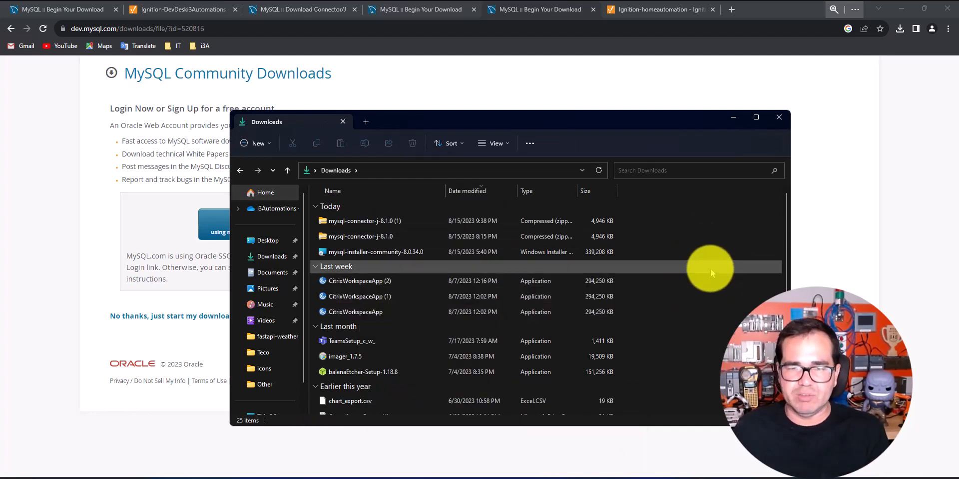
- Locate the connector JAR in the extracted mysql-connector-j-8.1.0 folder in Downloads and minimize File Explorer
{"action": "scroll", "coordinate": [711, 270], "scroll_direction": "down", "scroll_amount": 5}
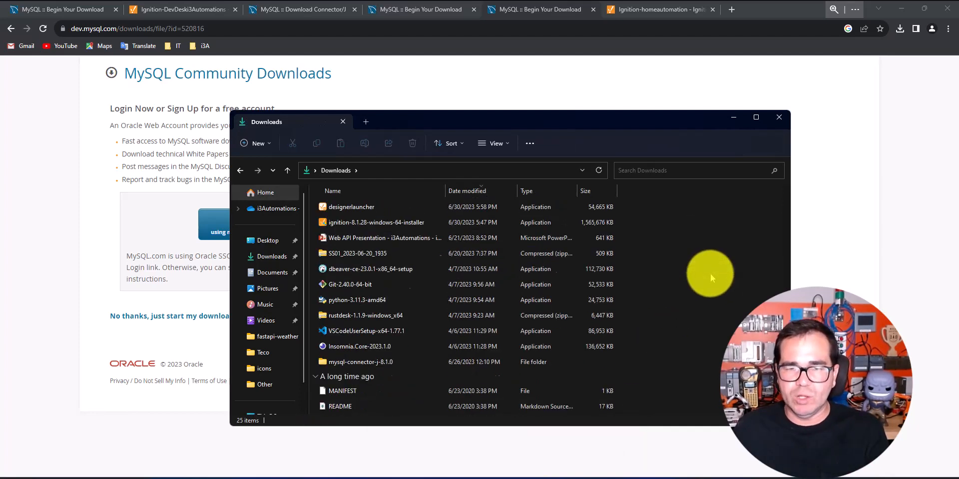
{"action": "double_click", "coordinate": [361, 362]}
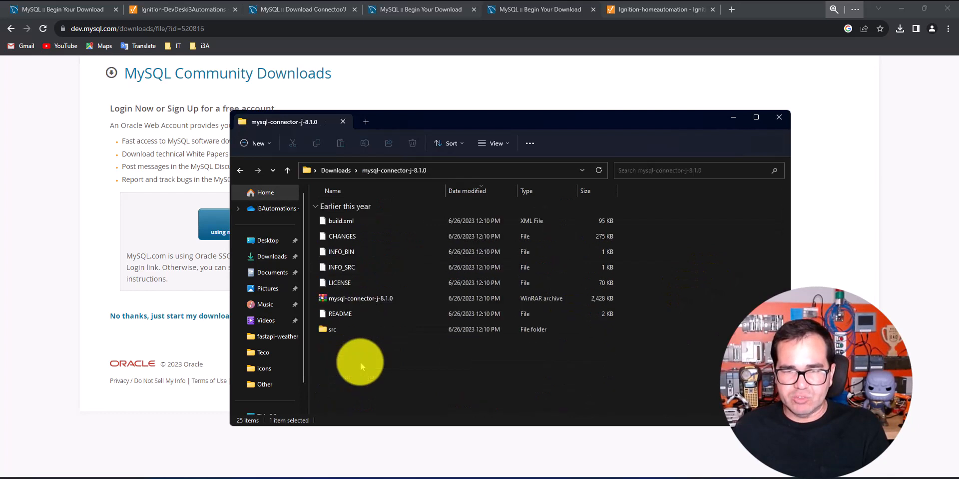
{"action": "left_click", "coordinate": [361, 299]}
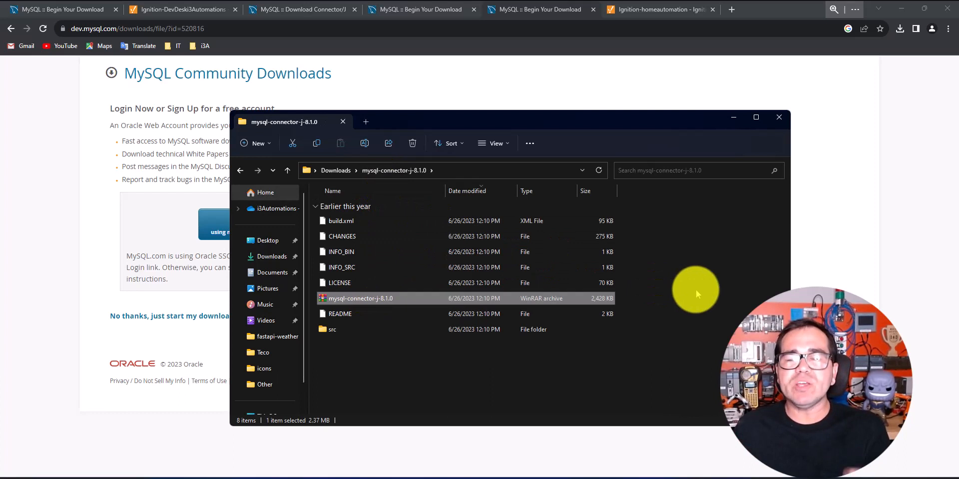
{"action": "left_click", "coordinate": [350, 300]}
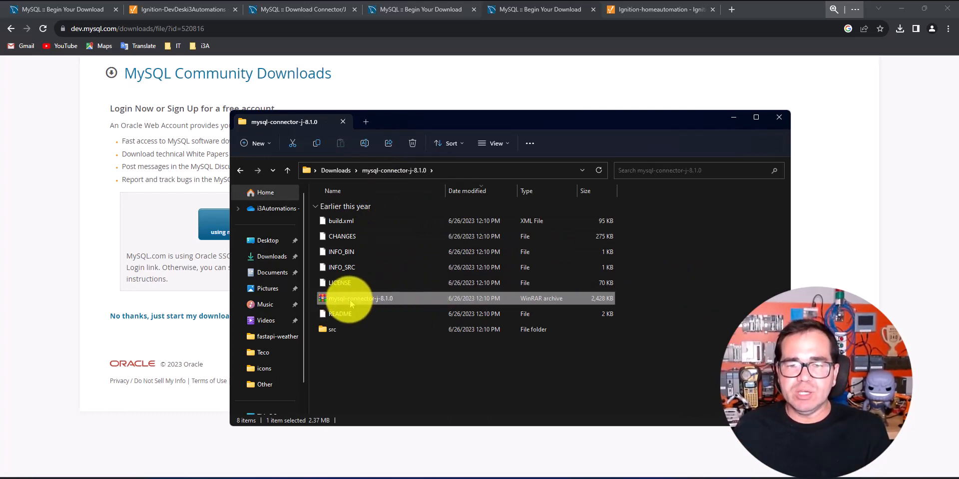
{"action": "left_click", "coordinate": [374, 339]}
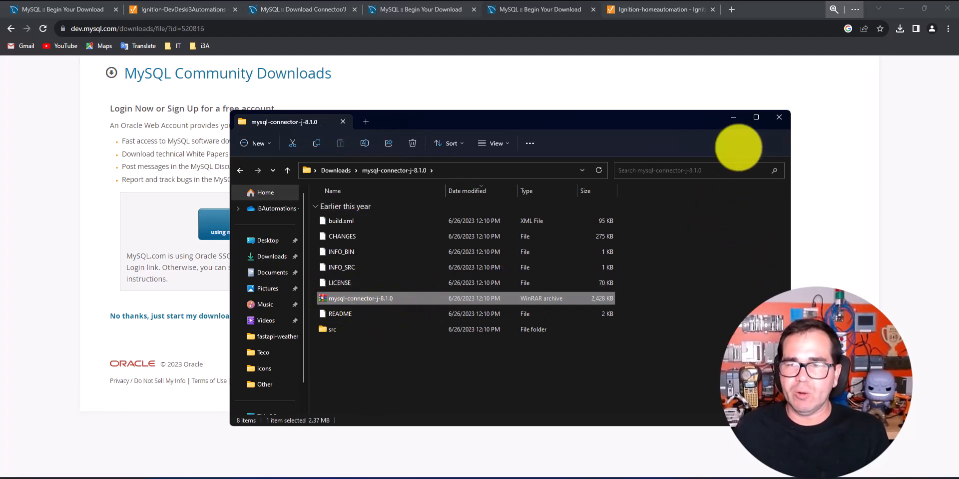
{"action": "left_click", "coordinate": [735, 120]}
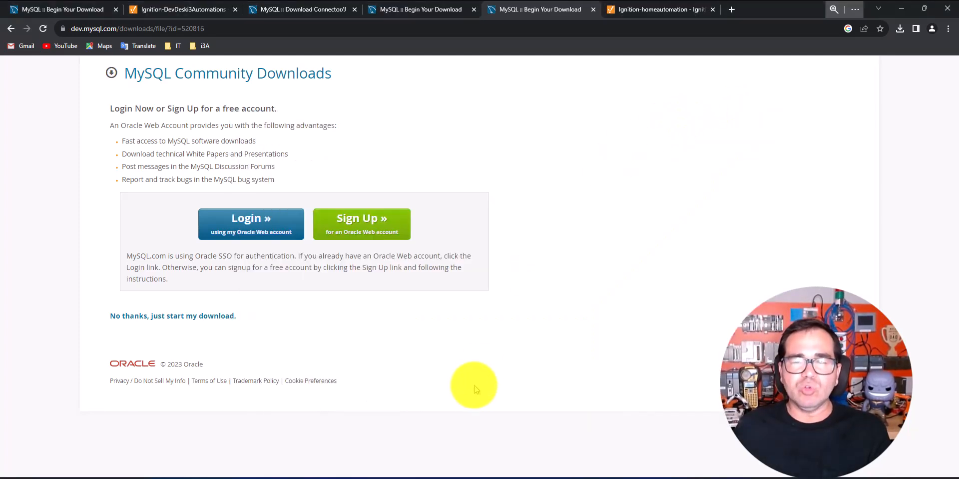
- Switch to the Ignition gateway's database drivers page and check the status of the Oracle Database driver
{"action": "left_click", "coordinate": [170, 9]}
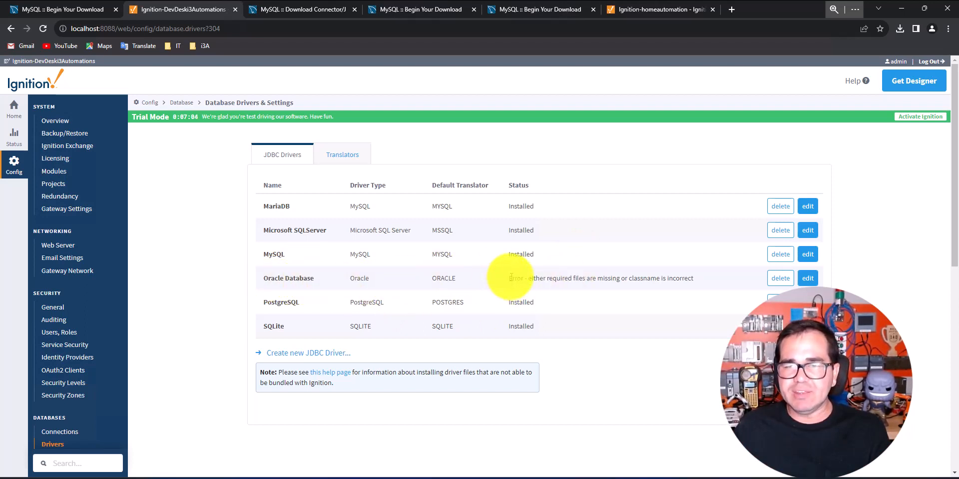
{"action": "left_click_drag", "start_coordinate": [511, 276], "coordinate": [707, 278]}
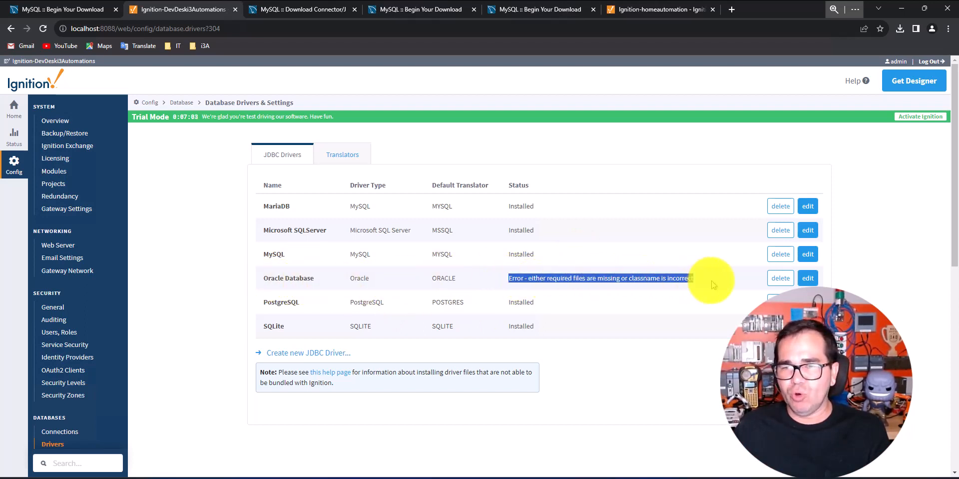
{"action": "left_click", "coordinate": [373, 248]}
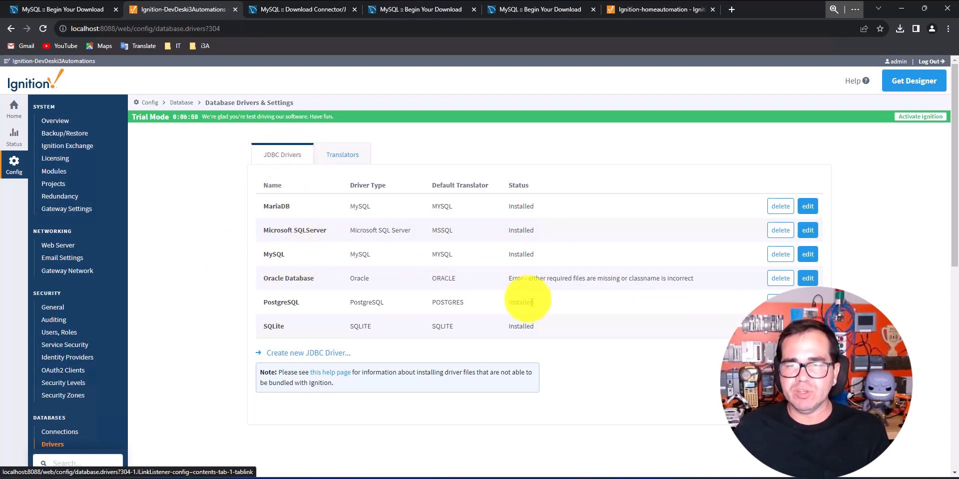
{"action": "left_click_drag", "start_coordinate": [511, 278], "coordinate": [710, 276]}
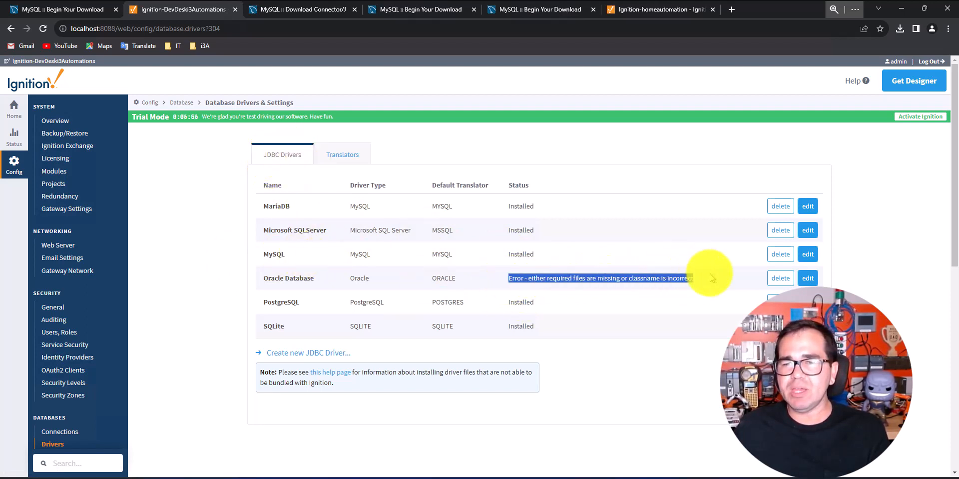
- Open the MySQL JDBC driver for editing and examine its classname, URL format and default connection properties
{"action": "left_click", "coordinate": [295, 257]}
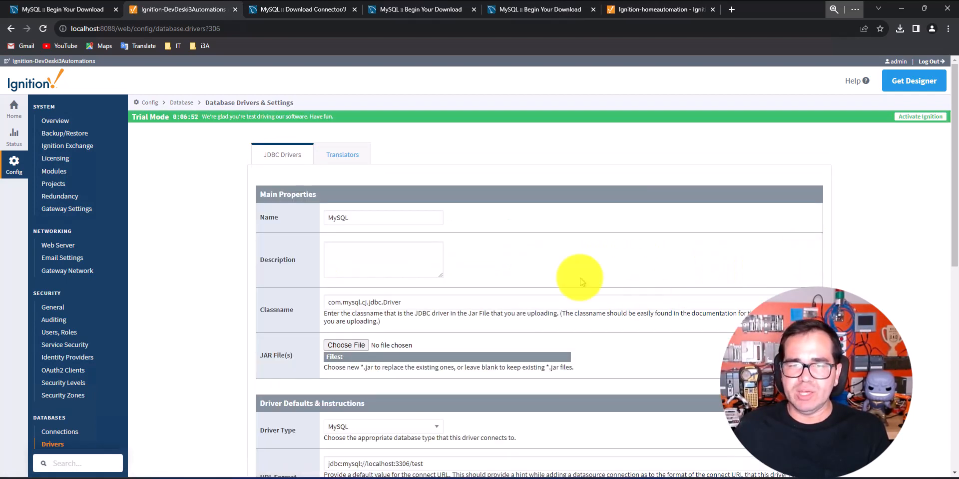
{"action": "scroll", "coordinate": [482, 226], "scroll_direction": "down", "scroll_amount": 2}
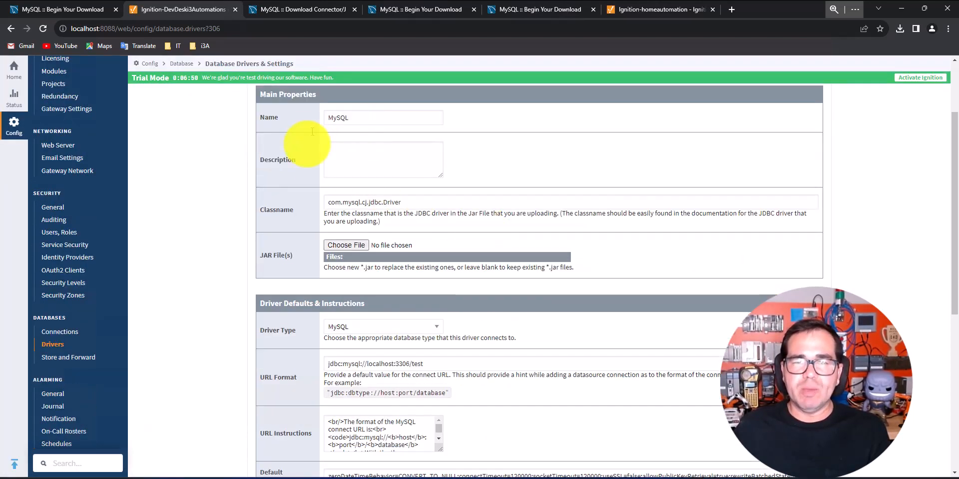
{"action": "left_click", "coordinate": [404, 201]}
{"action": "left_click_drag", "start_coordinate": [404, 201], "coordinate": [341, 200]}
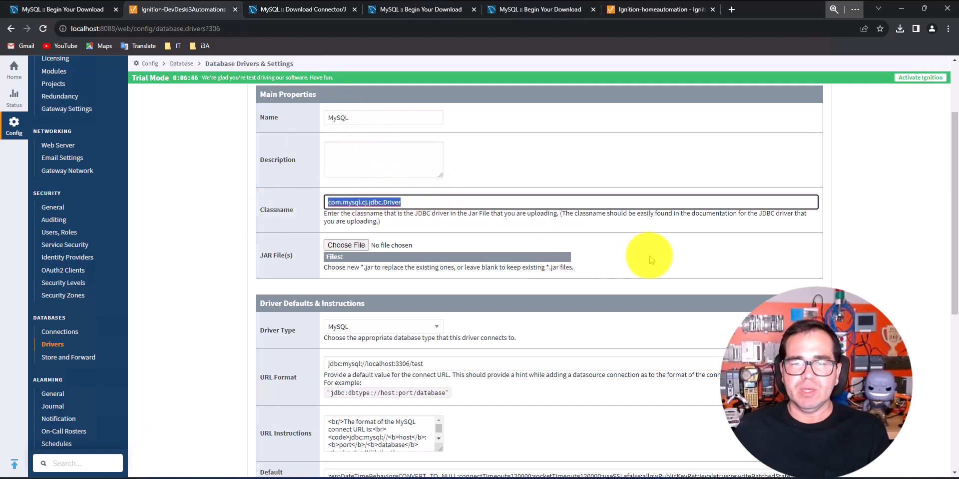
{"action": "scroll", "coordinate": [651, 260], "scroll_direction": "down", "scroll_amount": 1}
{"action": "left_click_drag", "start_coordinate": [445, 313], "coordinate": [307, 314]}
{"action": "scroll", "coordinate": [530, 300], "scroll_direction": "down", "scroll_amount": 1}
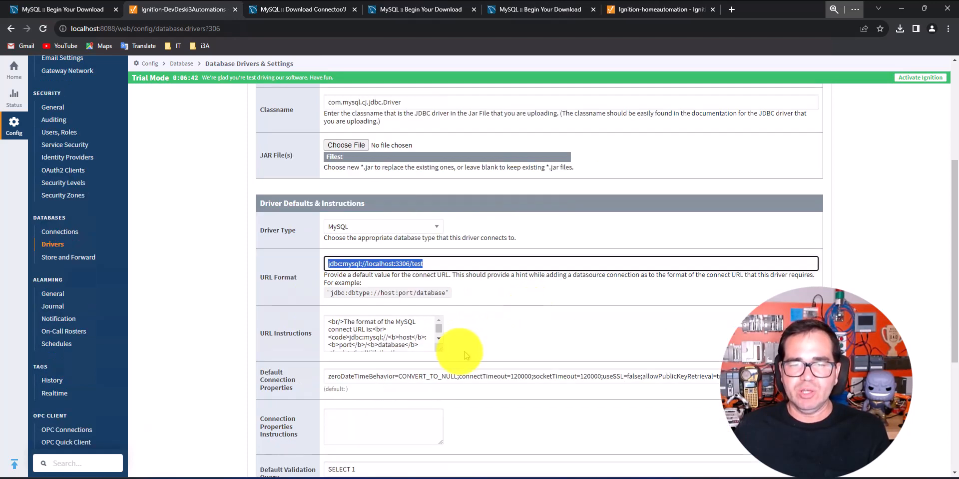
{"action": "scroll", "coordinate": [530, 325], "scroll_direction": "down", "scroll_amount": 1}
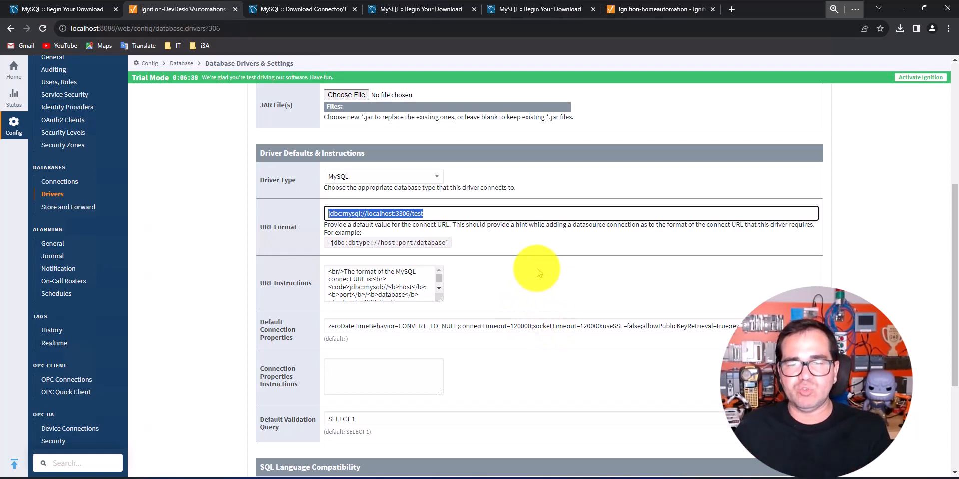
{"action": "left_click_drag", "start_coordinate": [326, 327], "coordinate": [812, 328]}
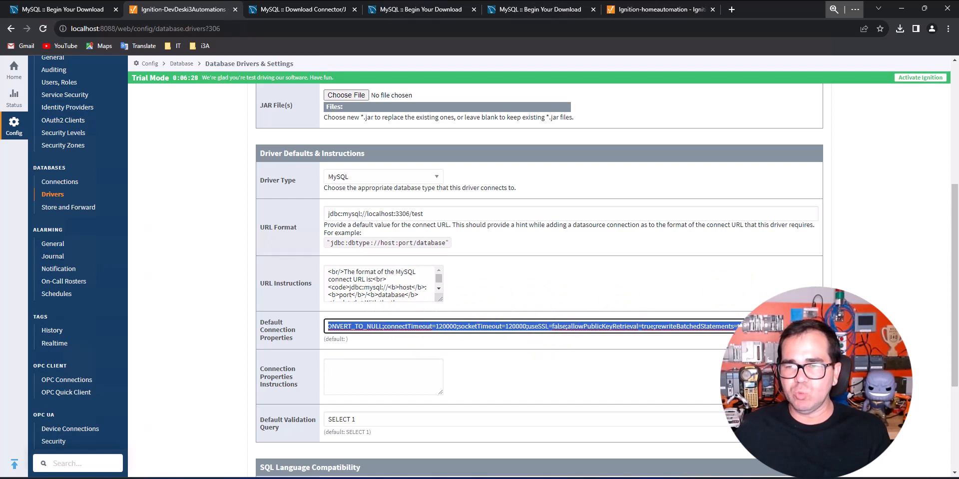
{"action": "left_click", "coordinate": [770, 294]}
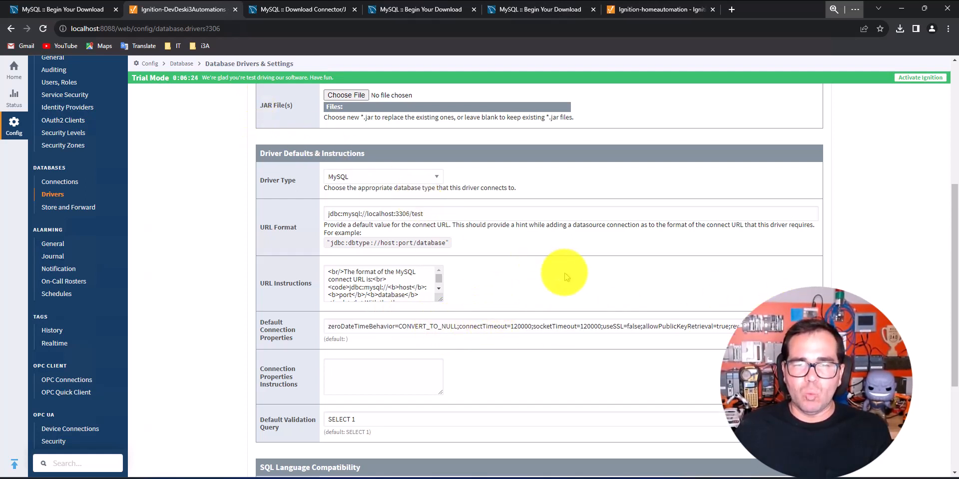
{"action": "left_click_drag", "start_coordinate": [328, 329], "coordinate": [750, 326]}
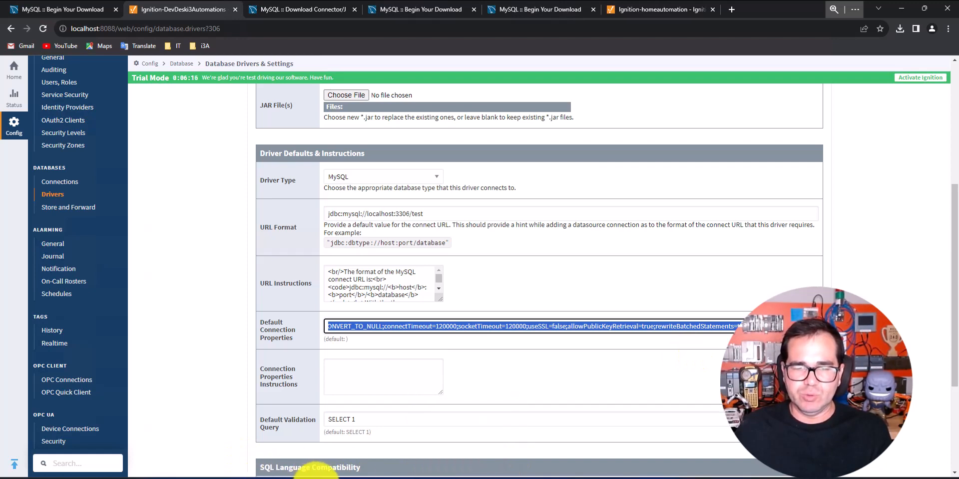
- Copy the driver's default connection properties into a new Notepad document, examine the full string, and return to the driver settings
{"action": "left_click", "coordinate": [316, 478]}
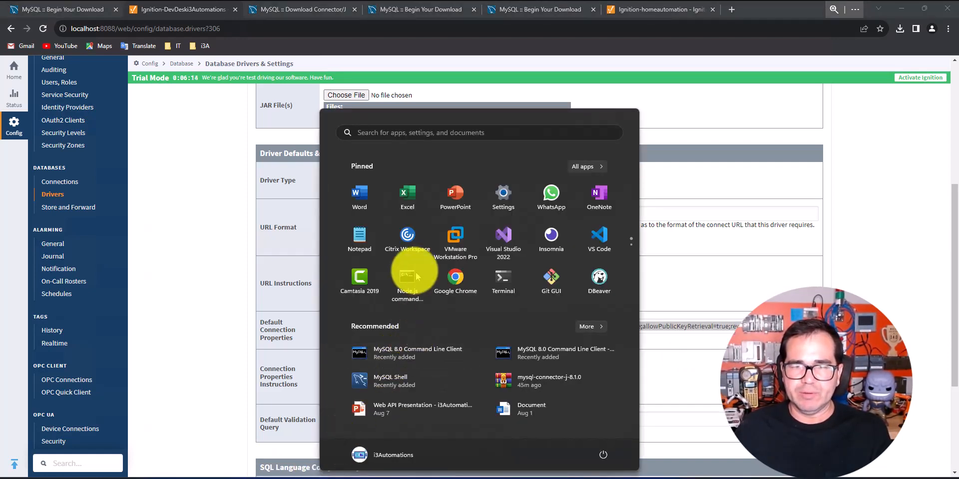
{"action": "left_click", "coordinate": [359, 232]}
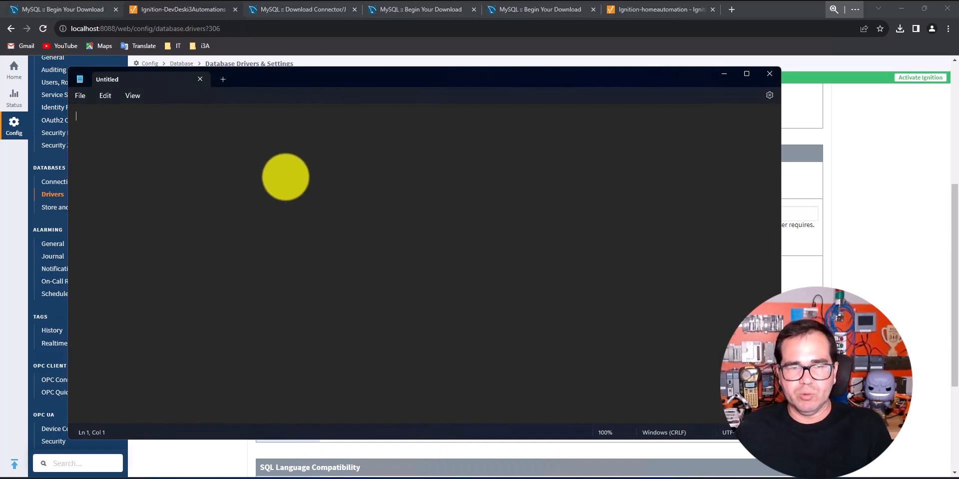
{"action": "type", "text": "zeroDateTimeBehavior=CONVERT_TO_NULL;connectTimeout=120000;socketTimeout=120000;useSSL=false;allowPublicKeyRetrieval=true;rewriteBatchedStatements=true;disableMariaDbDriver"}
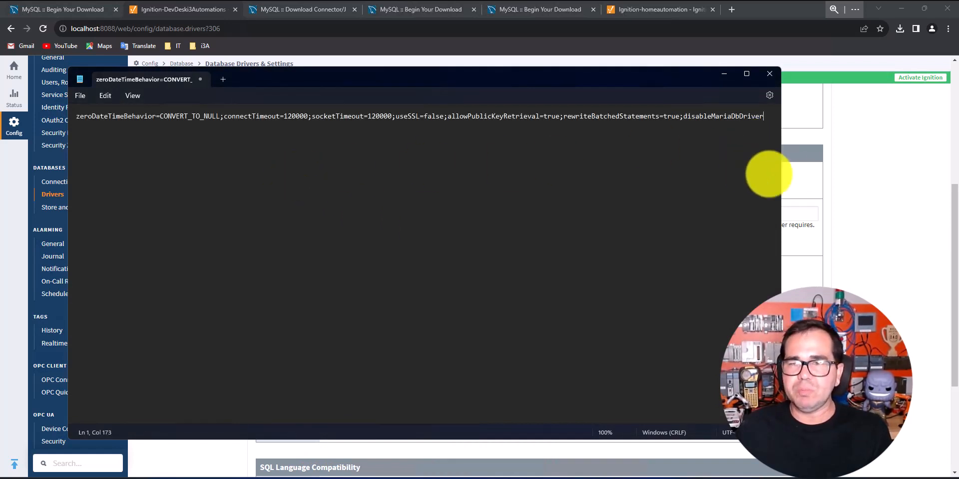
{"action": "left_click_drag", "start_coordinate": [785, 177], "coordinate": [845, 178]}
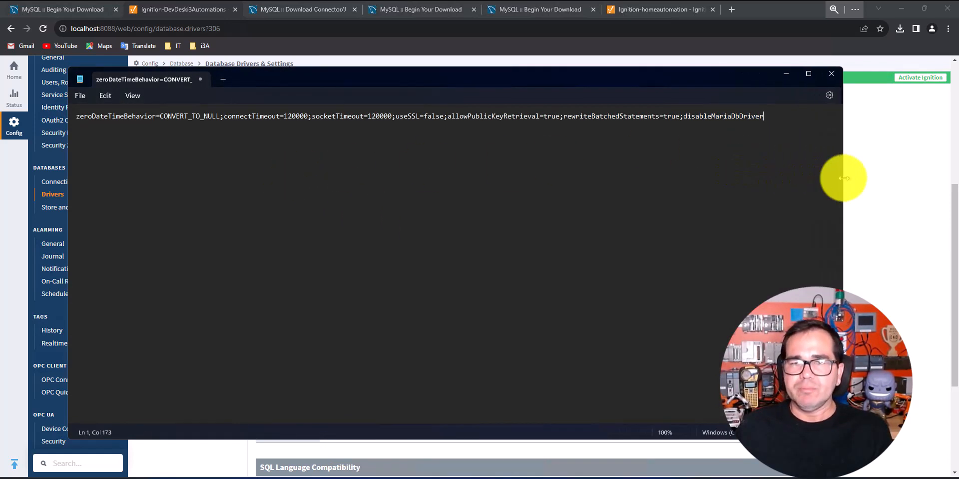
{"action": "left_click", "coordinate": [74, 117]}
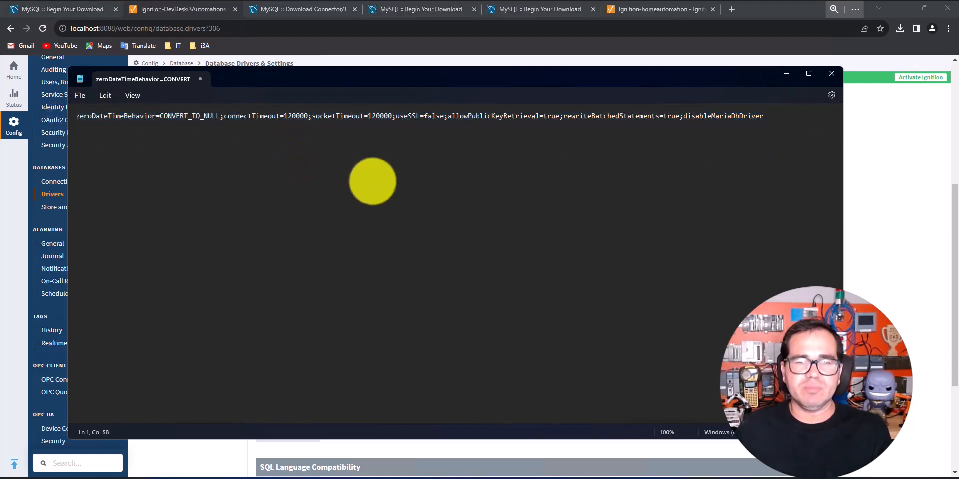
{"action": "left_click", "coordinate": [504, 146]}
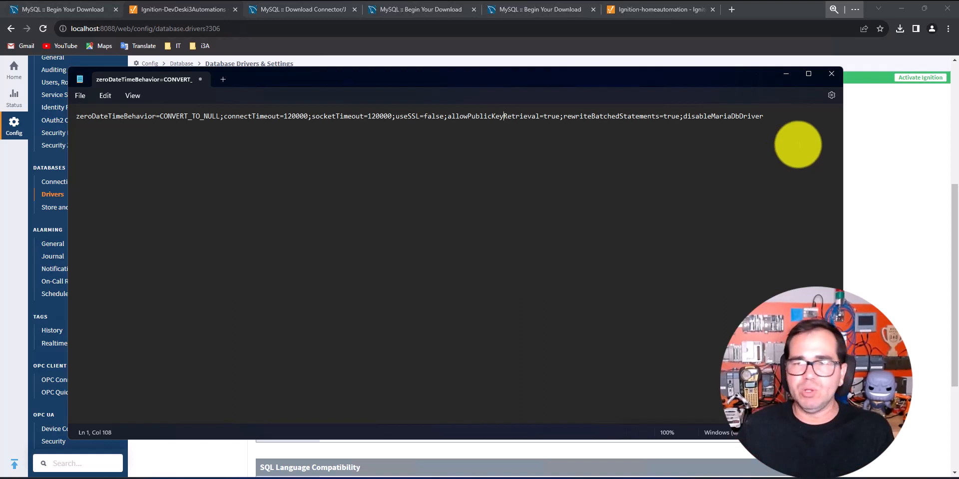
{"action": "left_click", "coordinate": [788, 75]}
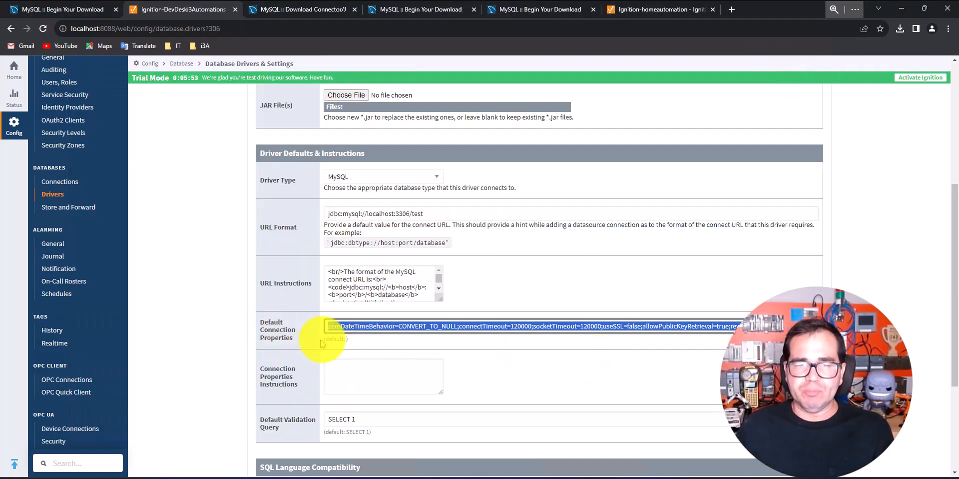
{"action": "left_click", "coordinate": [569, 352]}
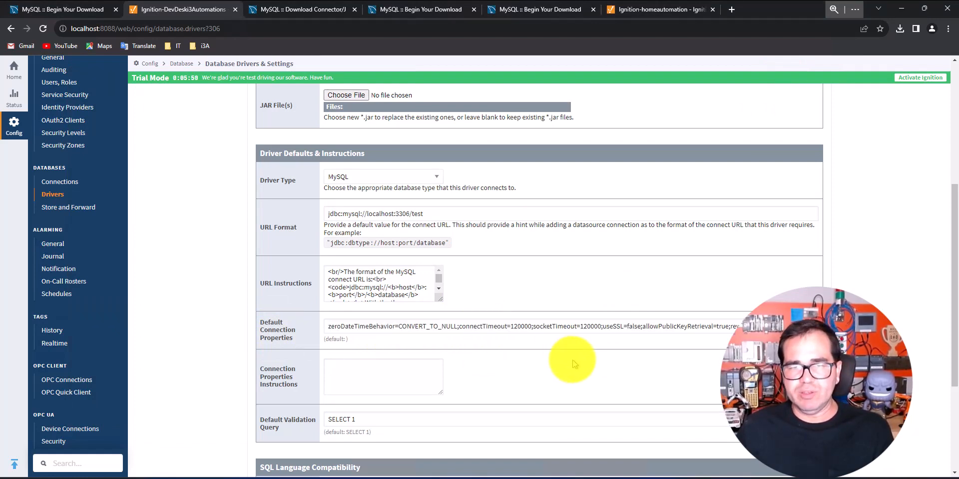
- Upload mysql-connector-j-8.1.0 from the mysql-connector-j-8.1.0 folder in Downloads as the MySQL driver's JAR file
{"action": "scroll", "coordinate": [529, 277], "scroll_direction": "up", "scroll_amount": 3}
{"action": "scroll", "coordinate": [536, 278], "scroll_direction": "up", "scroll_amount": 2}
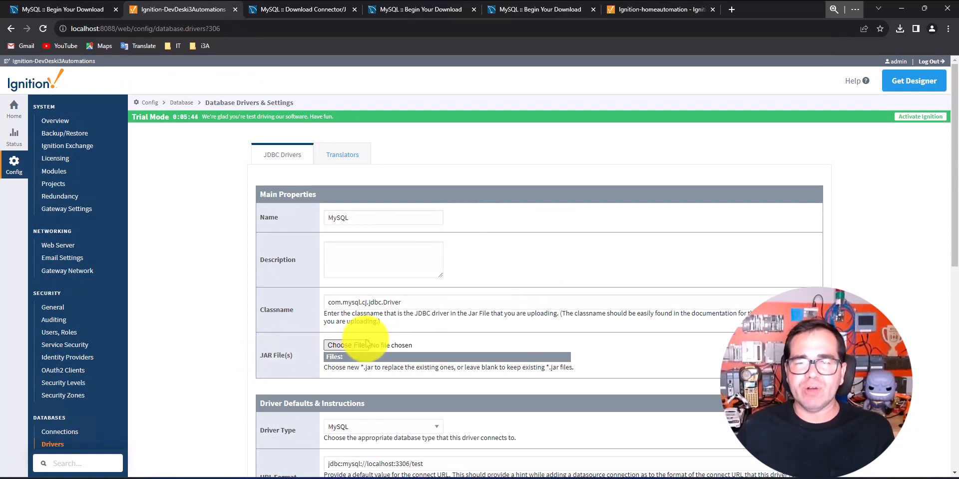
{"action": "left_click", "coordinate": [350, 346]}
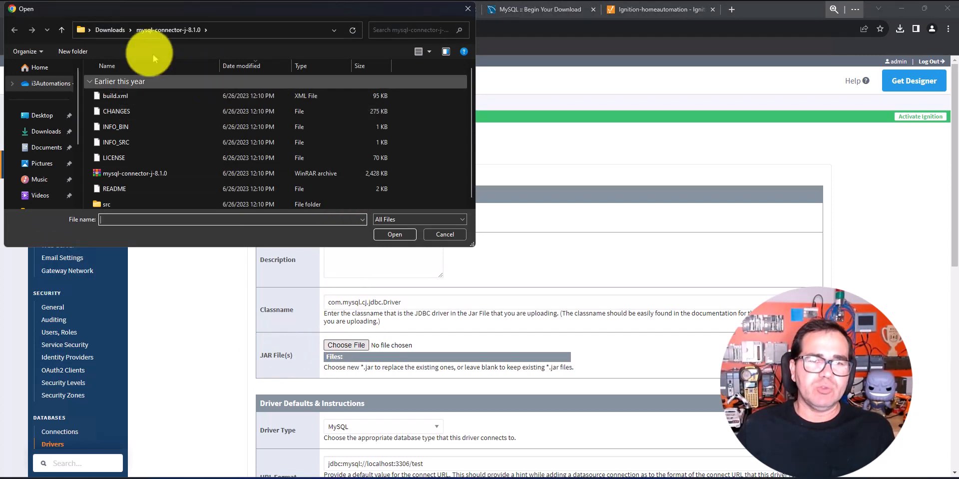
{"action": "left_click", "coordinate": [110, 30]}
{"action": "scroll", "coordinate": [300, 157], "scroll_direction": "down", "scroll_amount": 1}
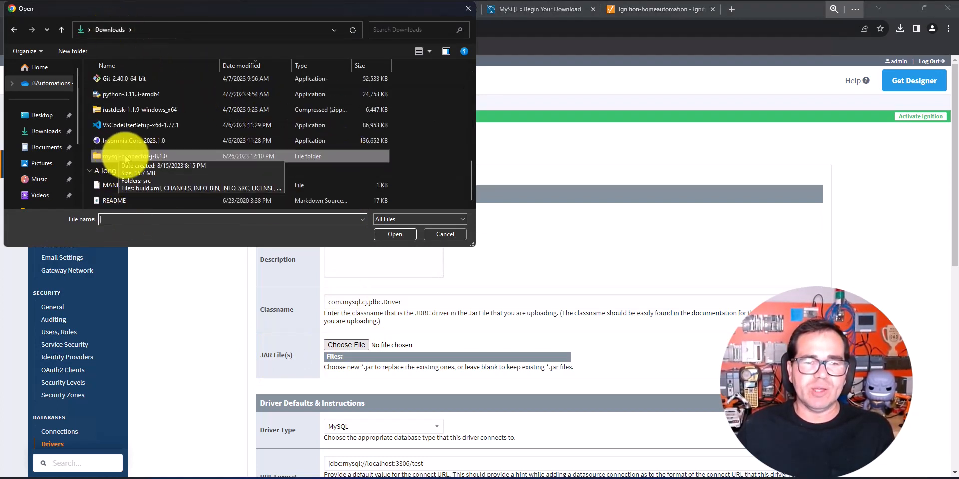
{"action": "double_click", "coordinate": [128, 157]}
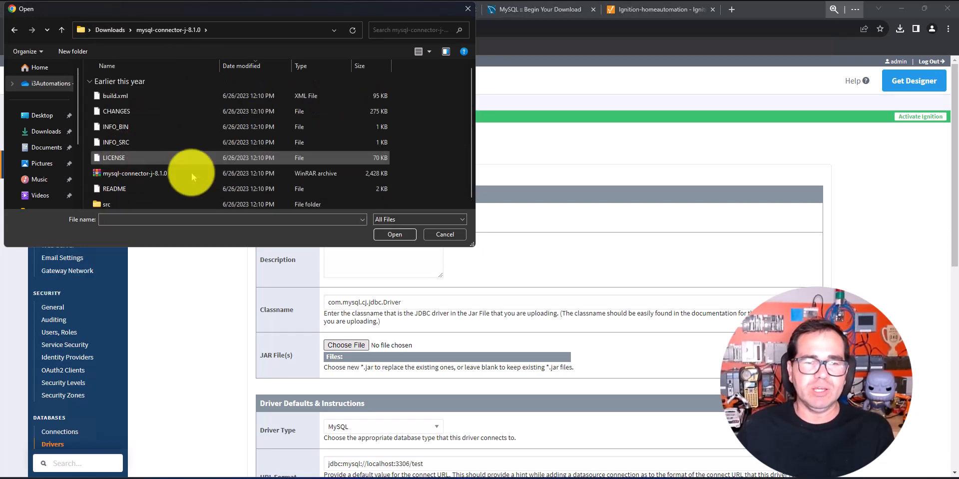
{"action": "left_click", "coordinate": [139, 173]}
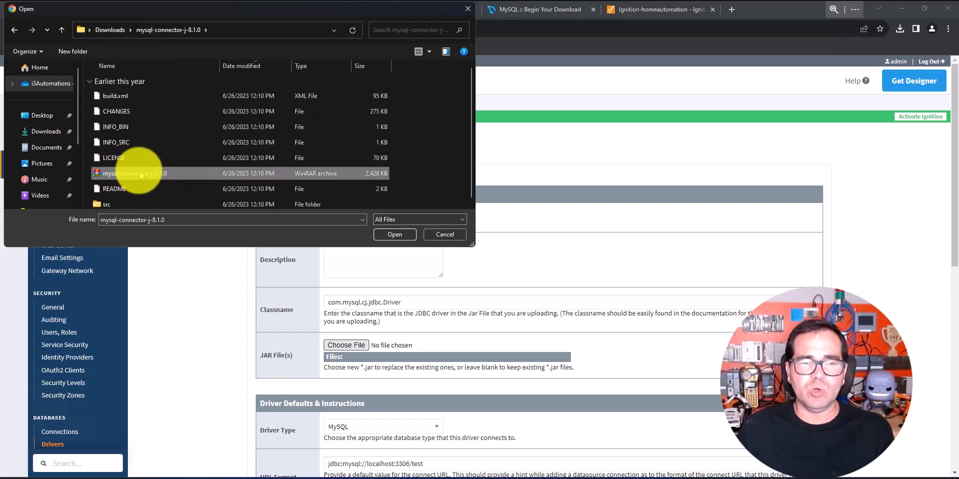
{"action": "left_click", "coordinate": [393, 235]}
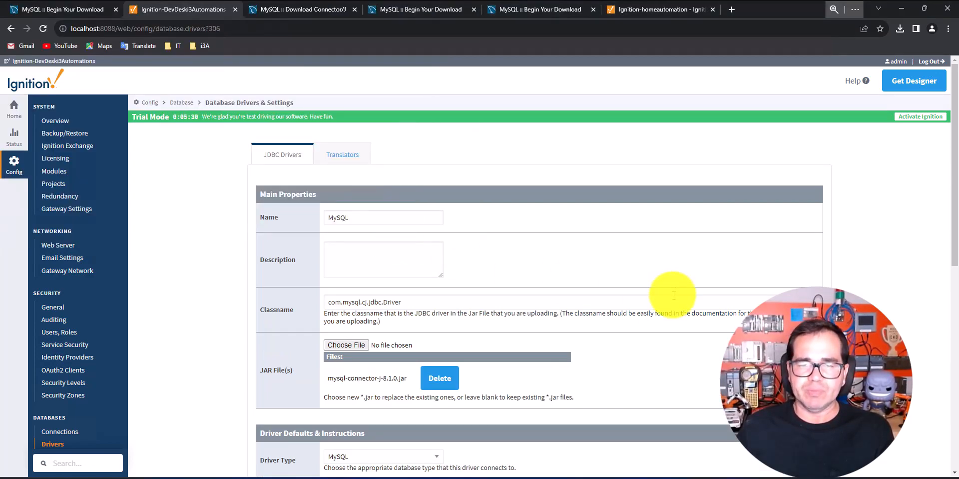
- Save the MySQL driver changes and check the driver's status in the JDBC driver list
{"action": "scroll", "coordinate": [652, 271], "scroll_direction": "down", "scroll_amount": 5}
{"action": "scroll", "coordinate": [651, 271], "scroll_direction": "down", "scroll_amount": 4}
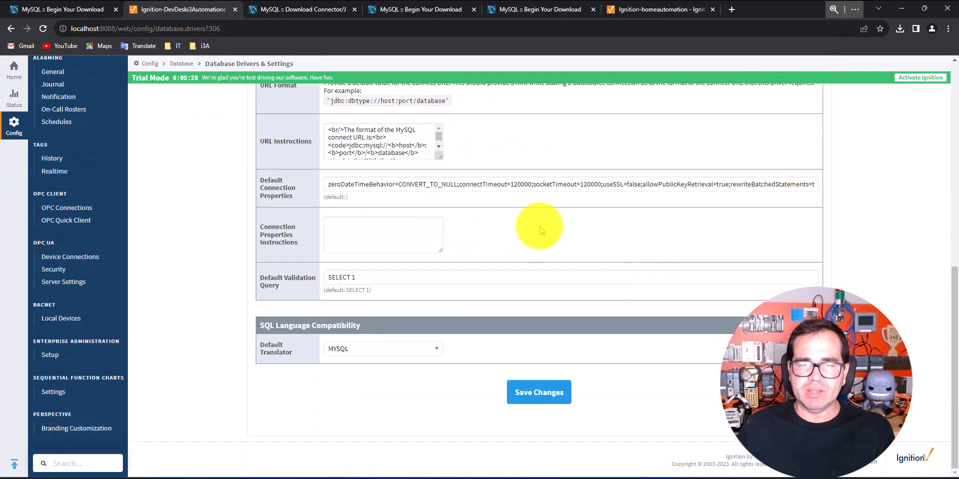
{"action": "left_click", "coordinate": [540, 392]}
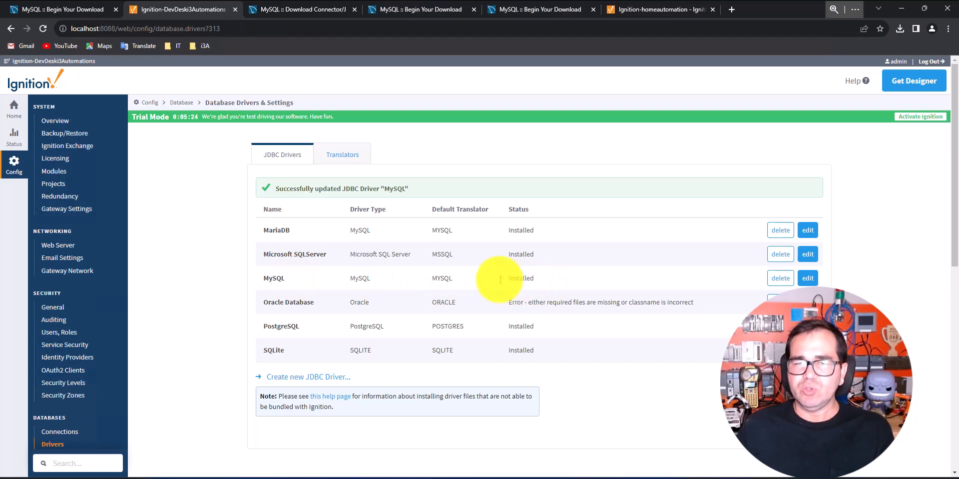
{"action": "left_click_drag", "start_coordinate": [510, 278], "coordinate": [531, 277]}
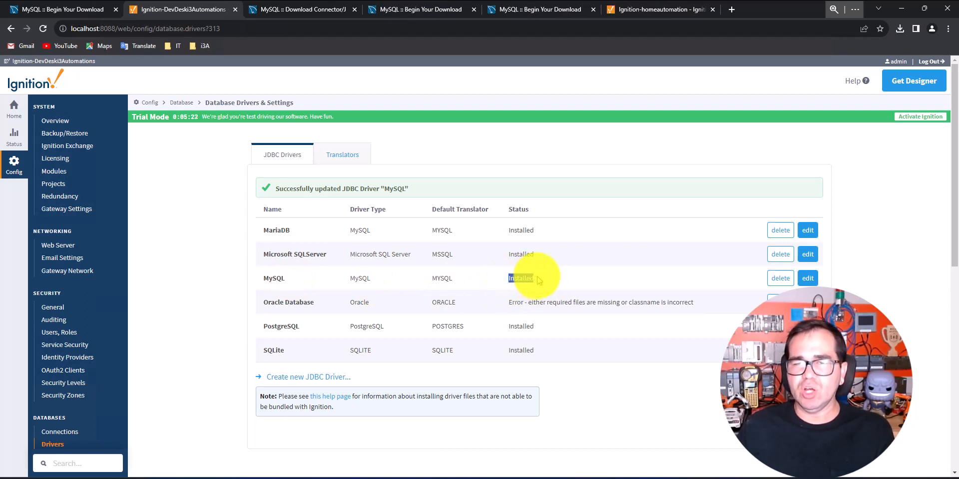
{"action": "left_click", "coordinate": [552, 279]}
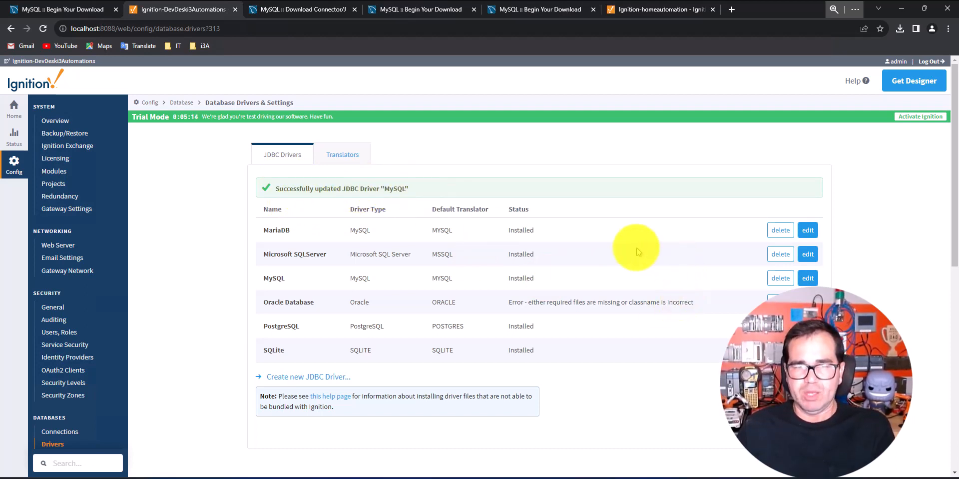
- Start a new gateway database connection that uses the MySQL JDBC driver
{"action": "left_click", "coordinate": [52, 433]}
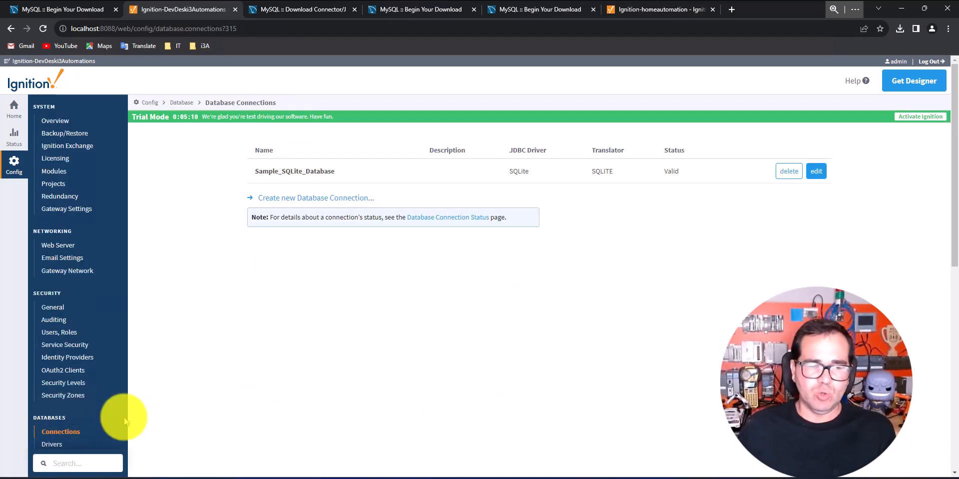
{"action": "left_click", "coordinate": [313, 200]}
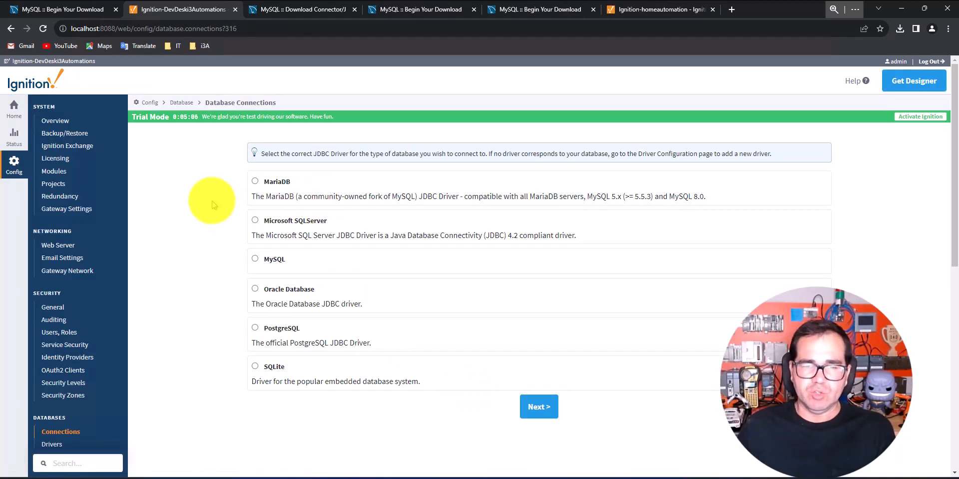
{"action": "left_click", "coordinate": [275, 260]}
{"action": "left_click", "coordinate": [539, 408]}
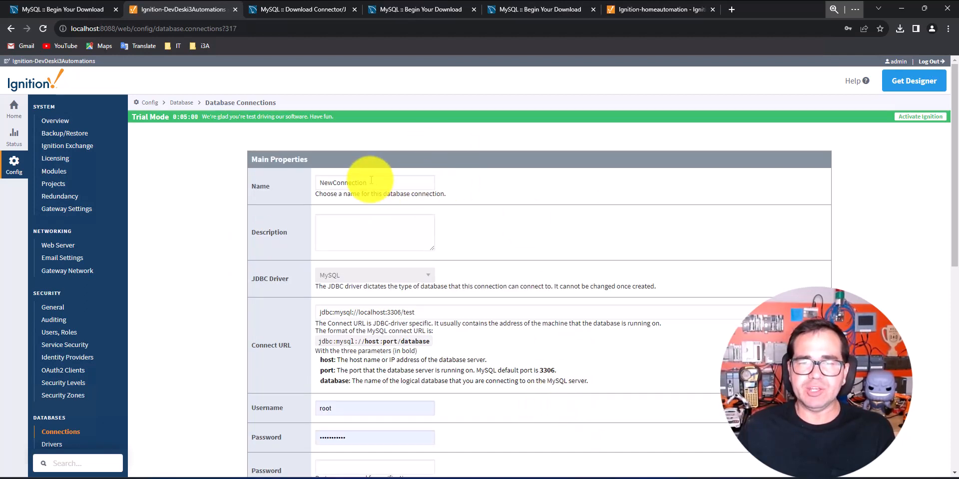
- Name the new database connection Ignition_i3Automations
{"action": "left_click", "coordinate": [390, 182]}
{"action": "left_click_drag", "start_coordinate": [390, 182], "coordinate": [319, 183]}
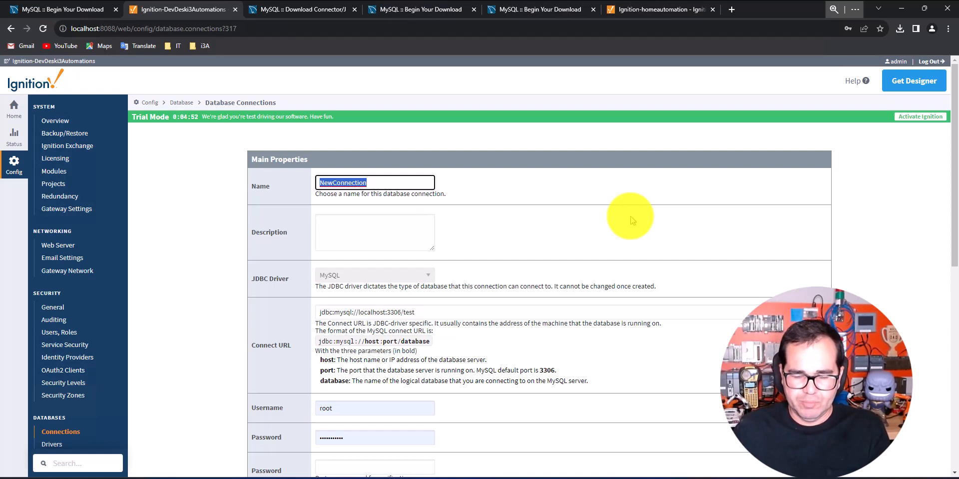
{"action": "key", "text": "BackSpace"}
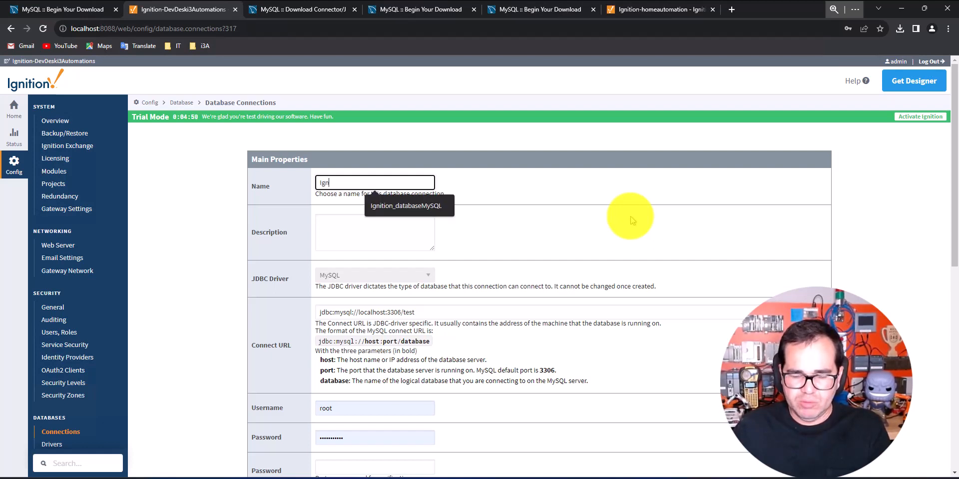
{"action": "type", "text": "Ignition"}
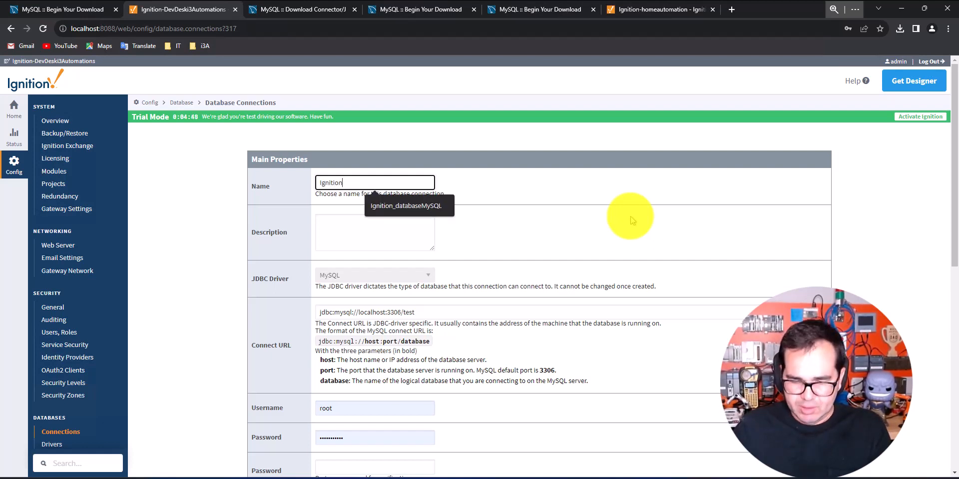
{"action": "type", "text": "i3Automations"}
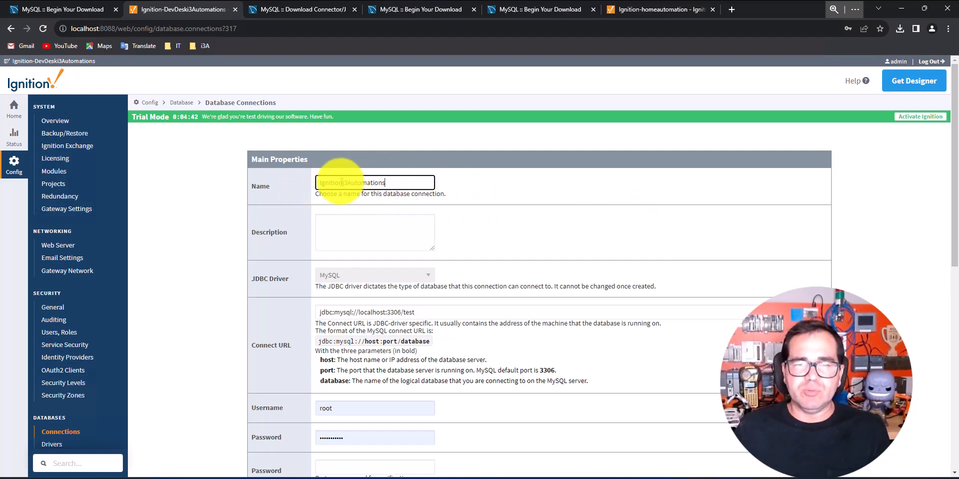
{"action": "type", "text": "_"}
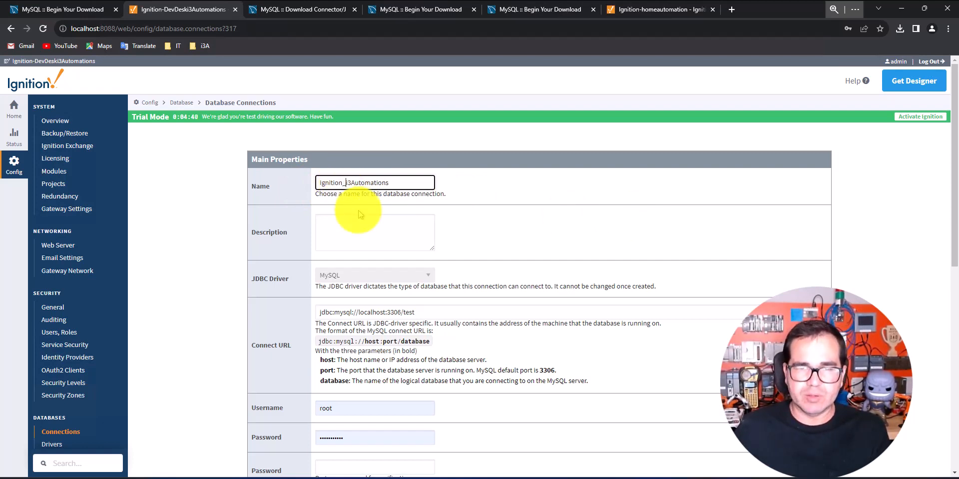
- Set the database in the connect URL to ignition, giving jdbc:mysql://localhost:3306/ignition
{"action": "left_click", "coordinate": [395, 225]}
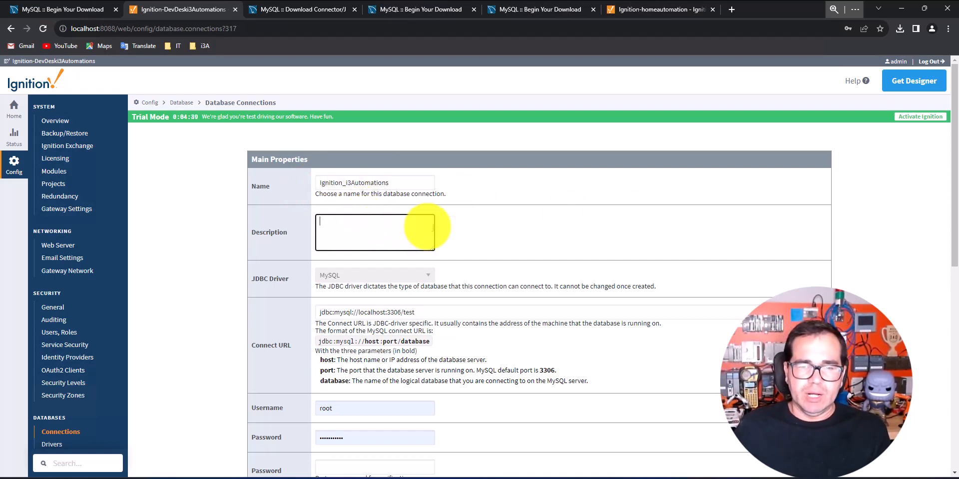
{"action": "left_click", "coordinate": [408, 311]}
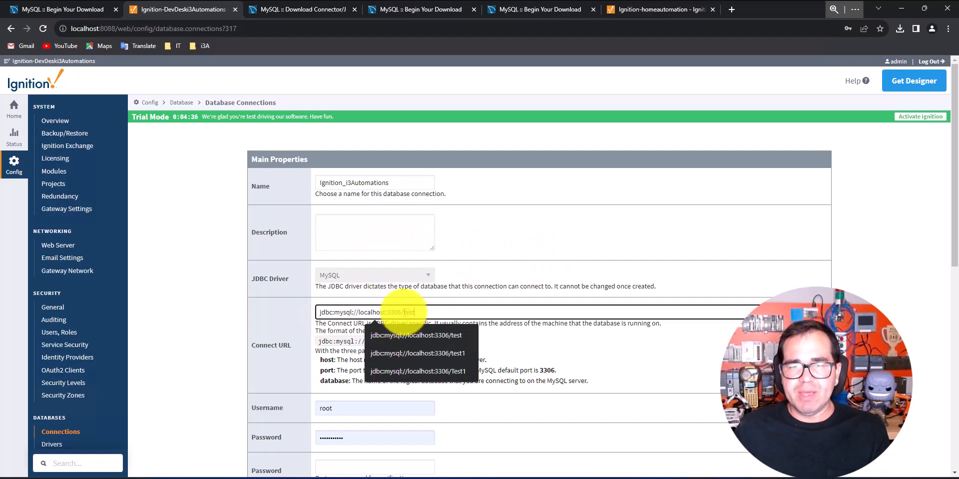
{"action": "left_click_drag", "start_coordinate": [405, 312], "coordinate": [430, 310]}
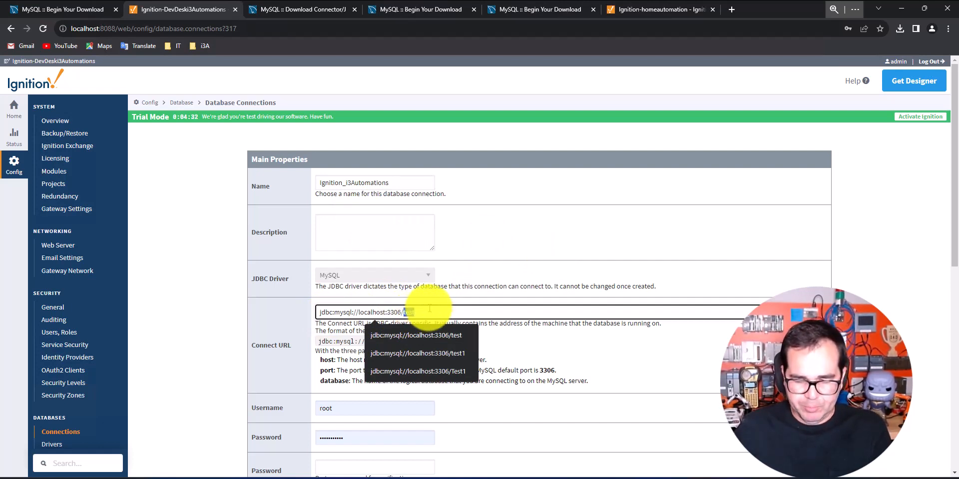
{"action": "type", "text": "ig"}
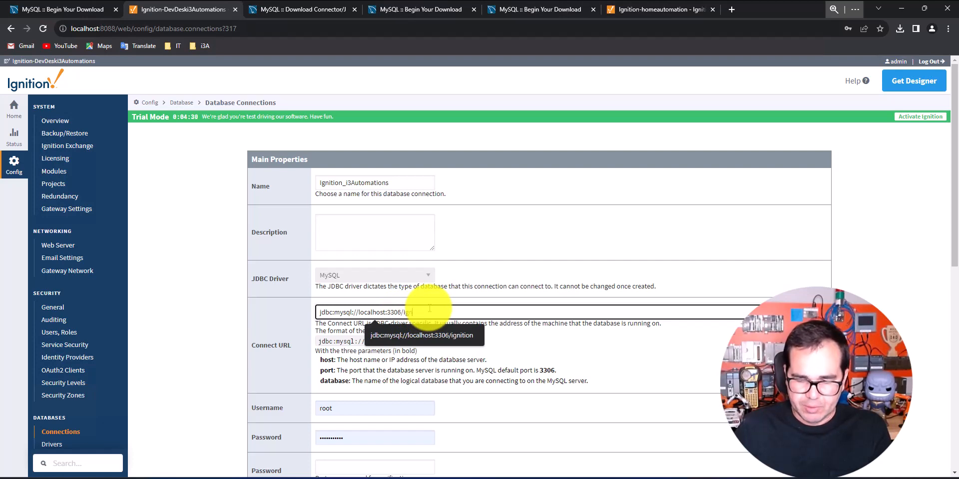
{"action": "type", "text": "nition"}
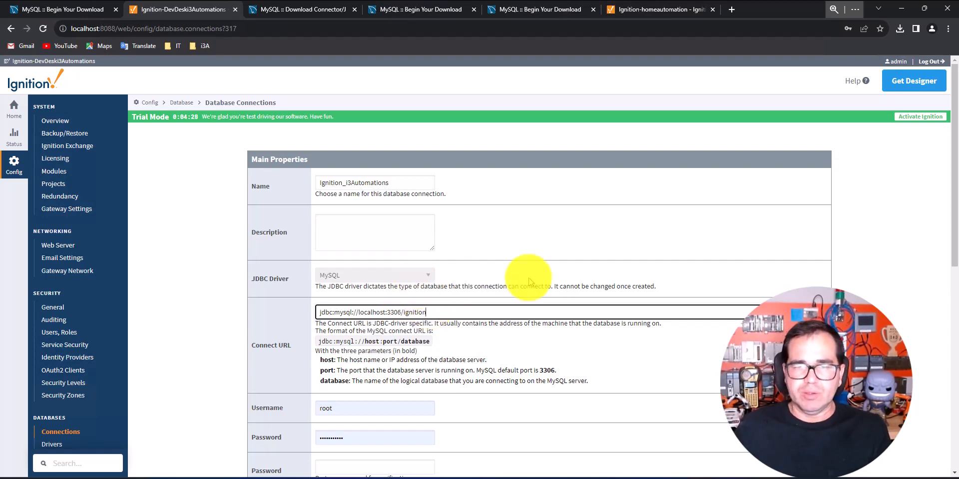
- Show the new connection's advanced properties and examine the SQL compatibility and connection pooling settings
{"action": "scroll", "coordinate": [547, 279], "scroll_direction": "down", "scroll_amount": 3}
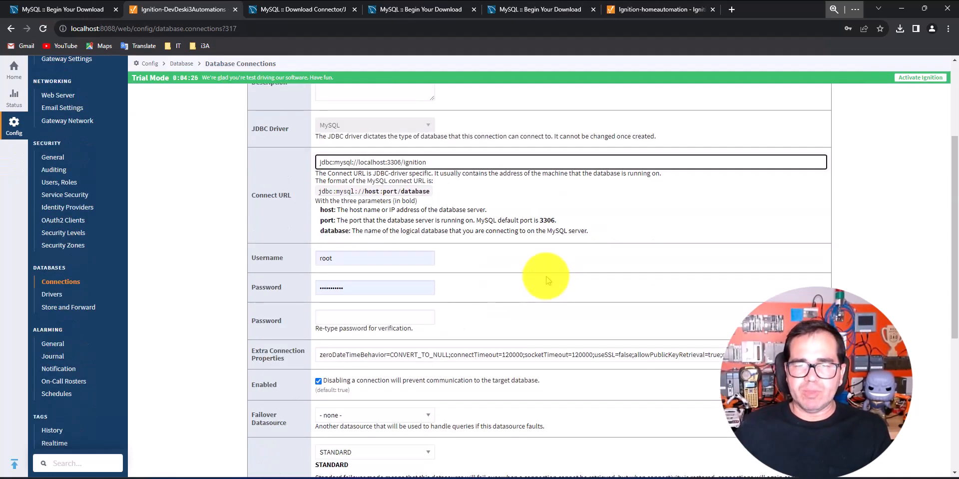
{"action": "scroll", "coordinate": [547, 279], "scroll_direction": "down", "scroll_amount": 2}
{"action": "scroll", "coordinate": [548, 279], "scroll_direction": "down", "scroll_amount": 4}
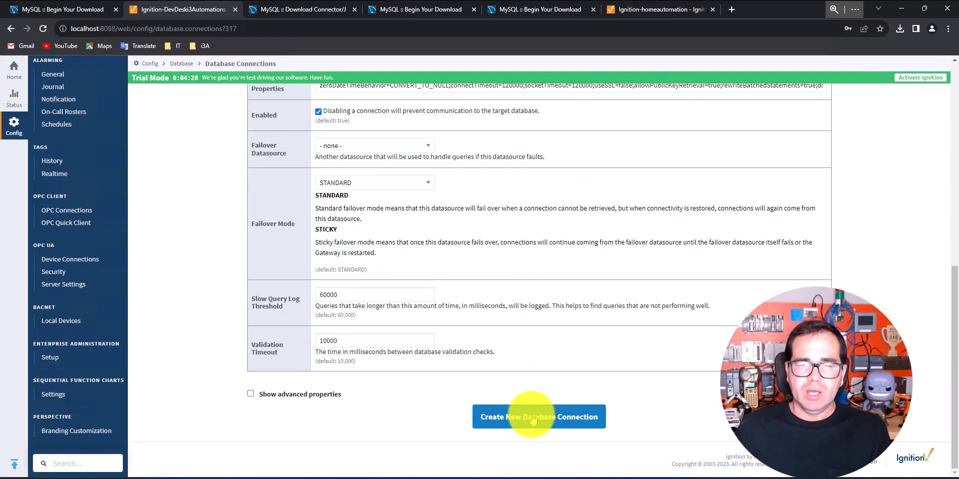
{"action": "left_click", "coordinate": [251, 393]}
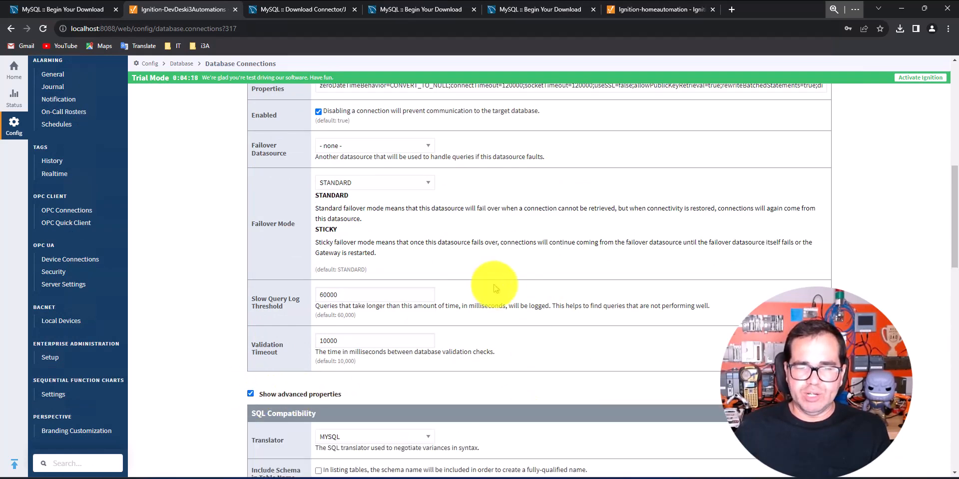
{"action": "scroll", "coordinate": [495, 287], "scroll_direction": "down", "scroll_amount": 4}
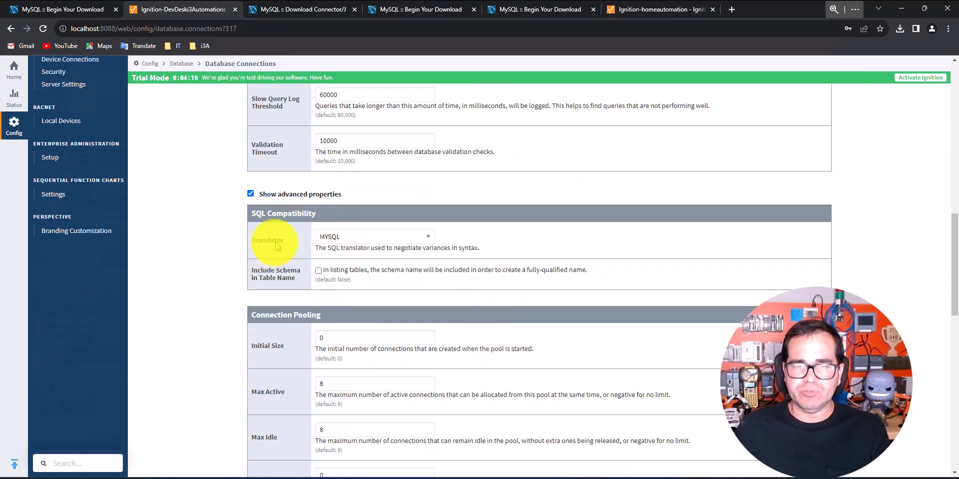
- Try to create the new database connection with its advanced settings left at their defaults
{"action": "scroll", "coordinate": [563, 254], "scroll_direction": "down", "scroll_amount": 5}
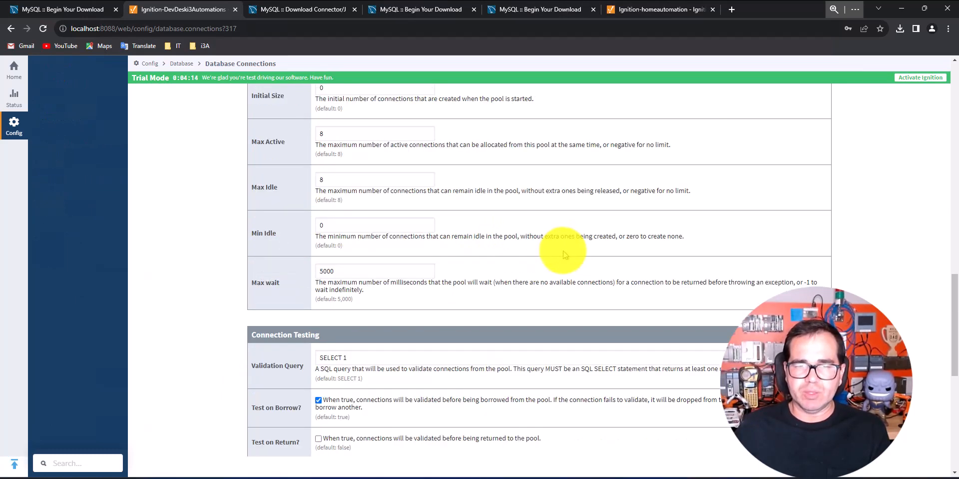
{"action": "scroll", "coordinate": [563, 250], "scroll_direction": "down", "scroll_amount": 8}
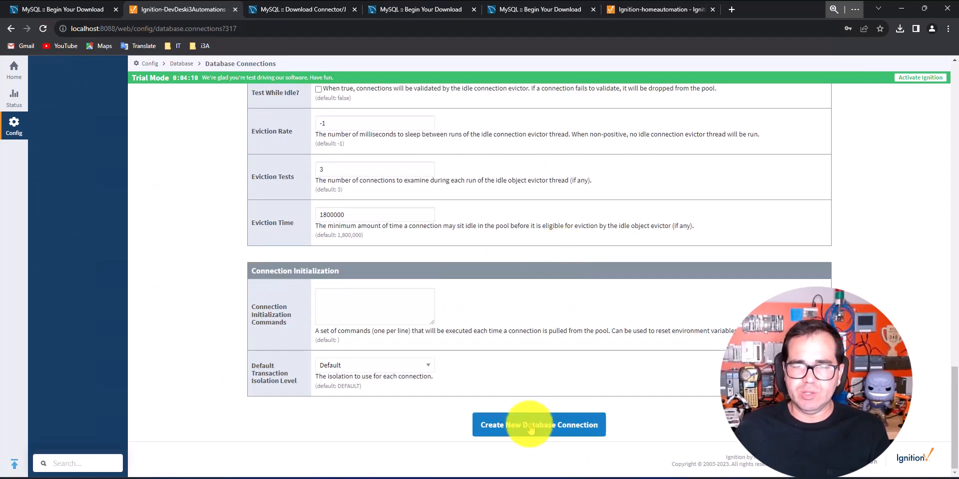
{"action": "left_click", "coordinate": [531, 424]}
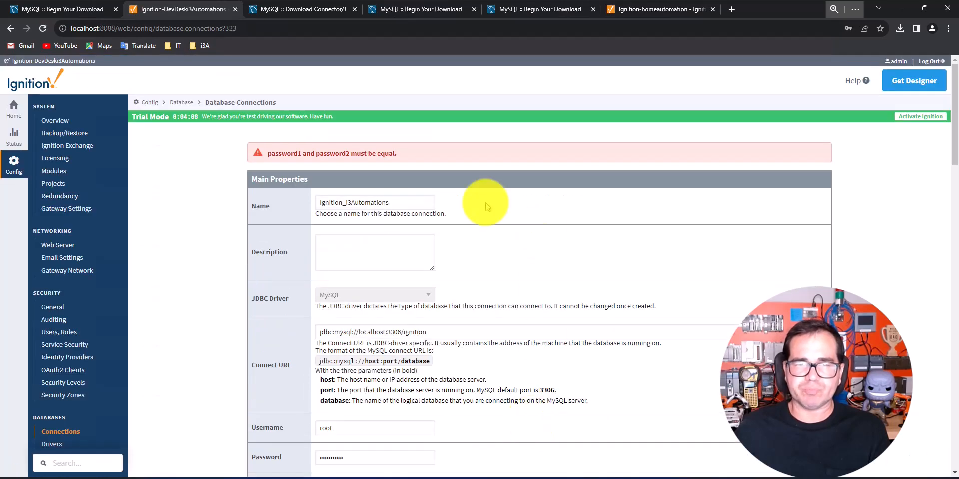
- Re-enter the database password in the connection's verification field and create the new database connection
{"action": "scroll", "coordinate": [492, 250], "scroll_direction": "down", "scroll_amount": 4}
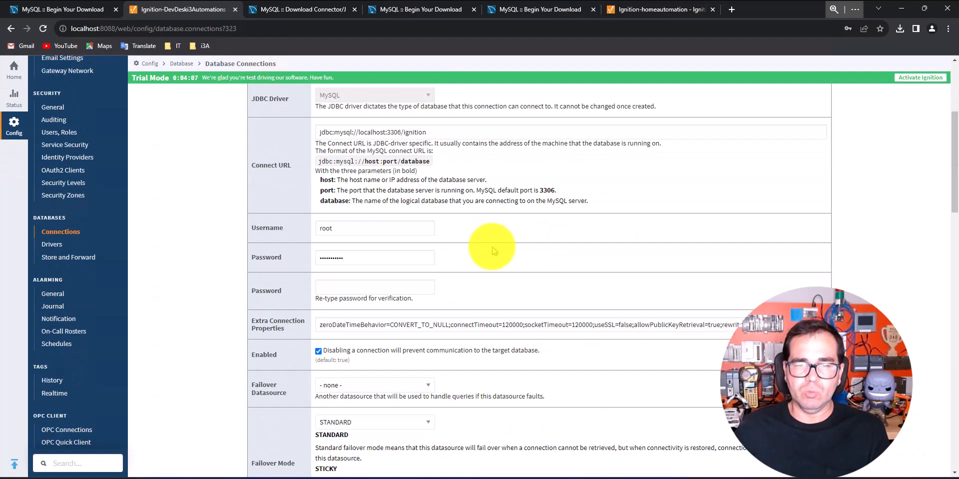
{"action": "left_click", "coordinate": [356, 288]}
{"action": "left_click", "coordinate": [379, 314]}
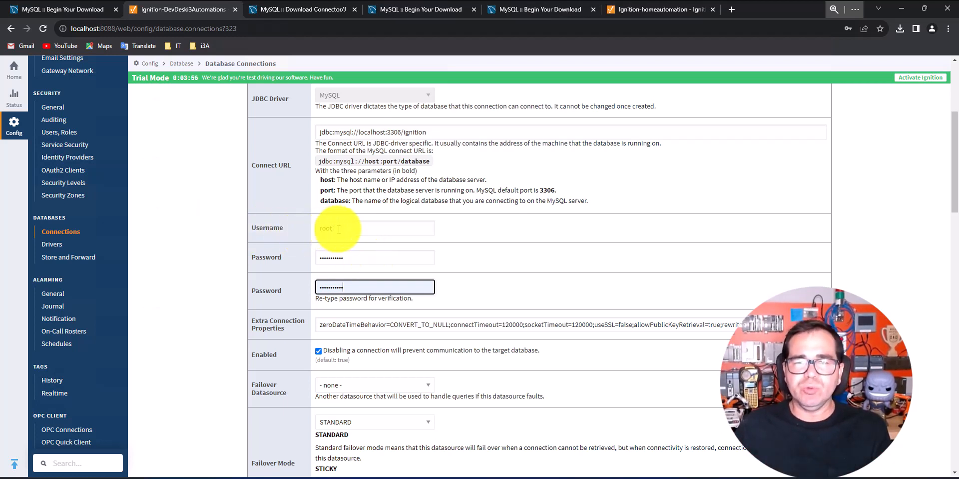
{"action": "left_click", "coordinate": [354, 257]}
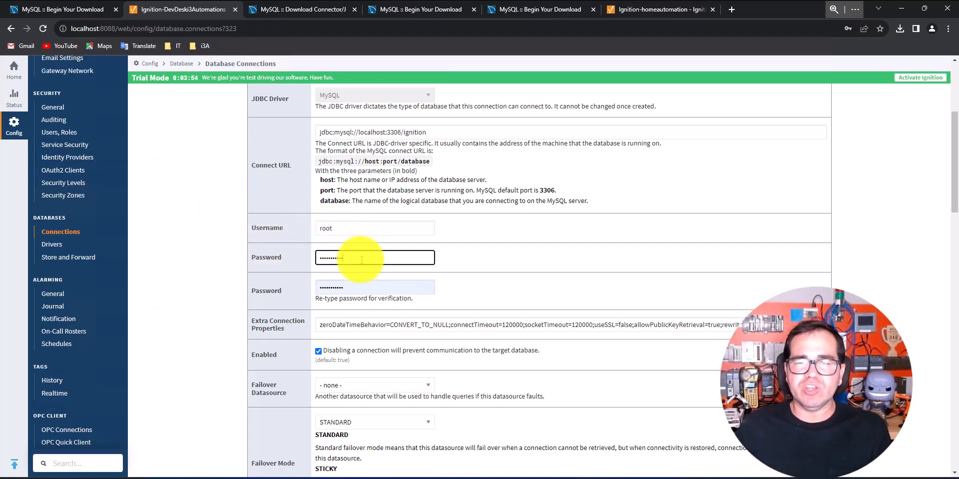
{"action": "left_click", "coordinate": [360, 286]}
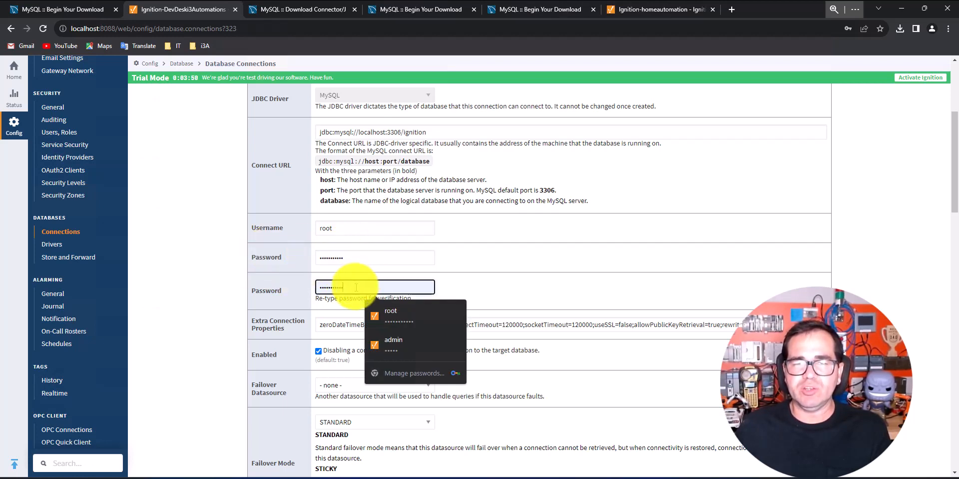
{"action": "scroll", "coordinate": [583, 249], "scroll_direction": "down", "scroll_amount": 15}
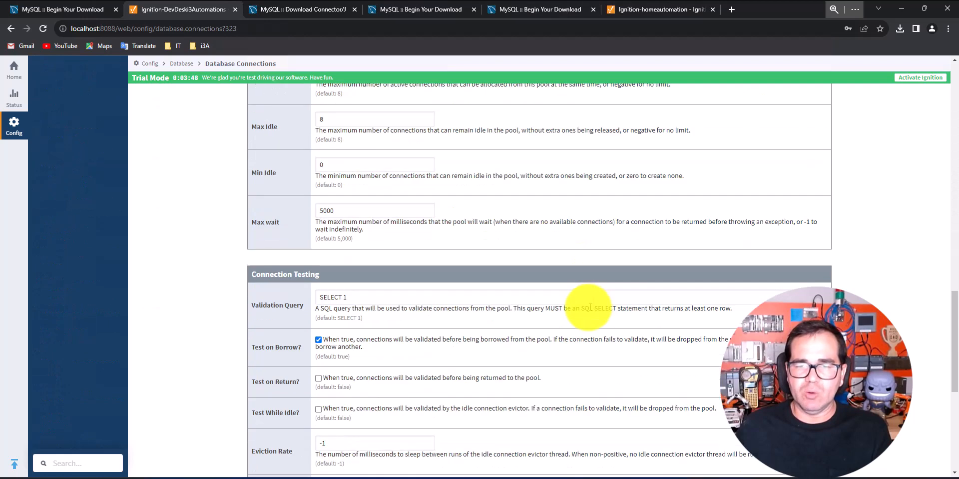
{"action": "left_click", "coordinate": [535, 426]}
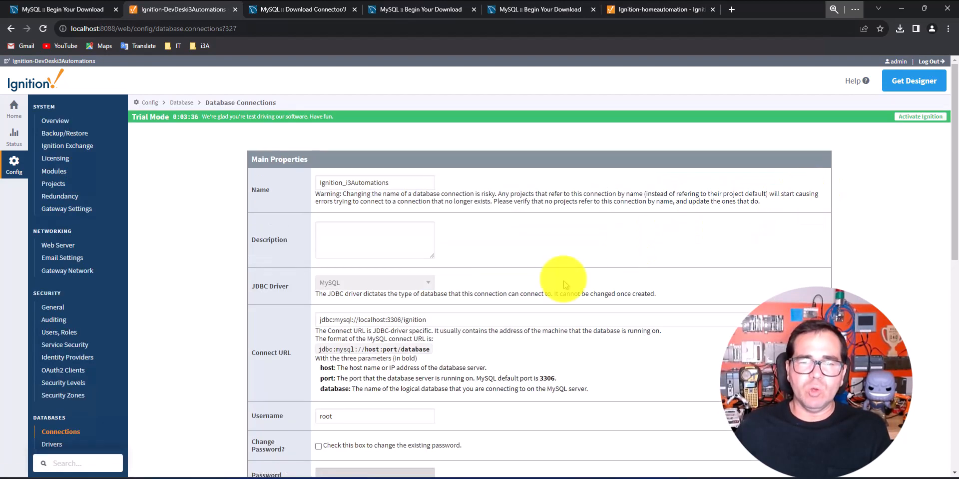
- Check the connection's connect URL, switch to MySQL Workbench, and start a new schema named ignition
{"action": "scroll", "coordinate": [549, 260], "scroll_direction": "down", "scroll_amount": 2}
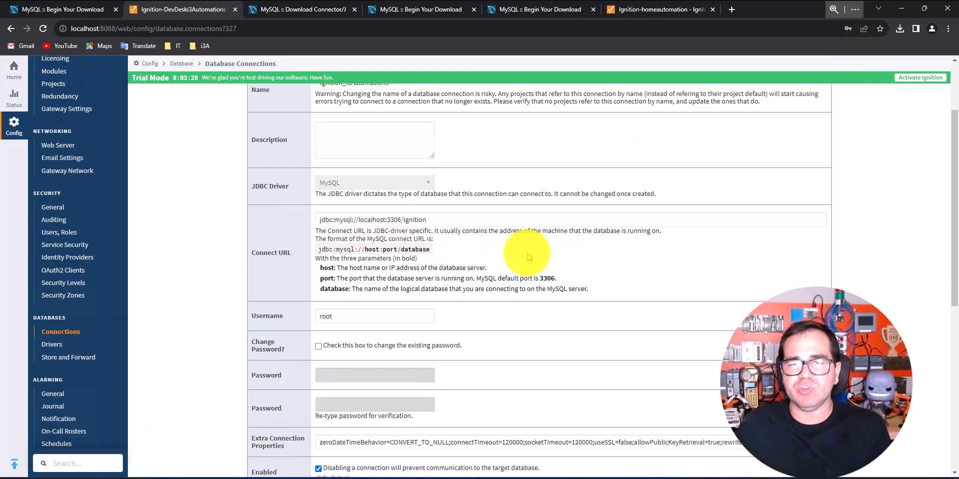
{"action": "left_click", "coordinate": [430, 220]}
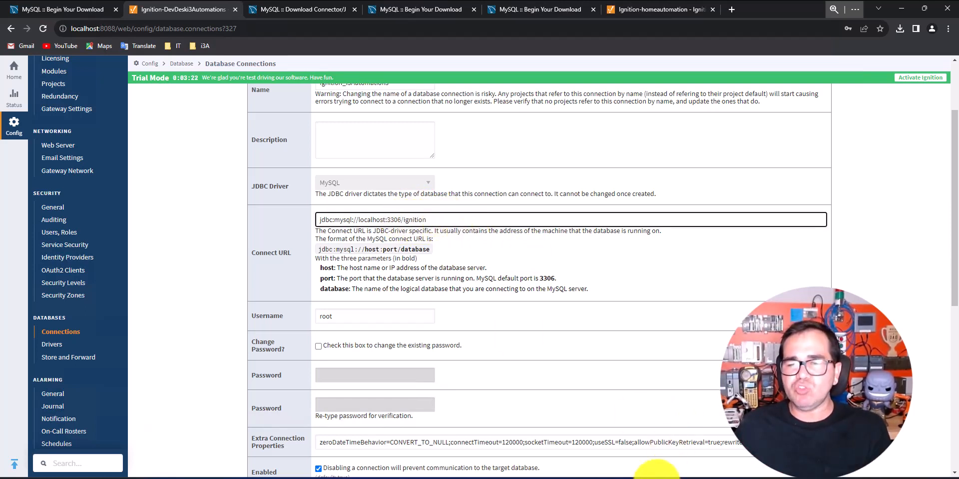
{"action": "left_click", "coordinate": [648, 478]}
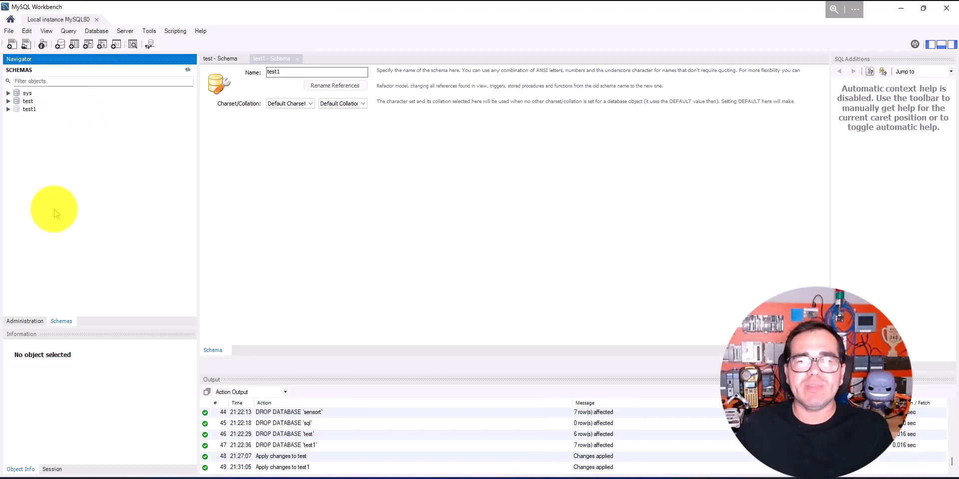
{"action": "right_click", "coordinate": [40, 167]}
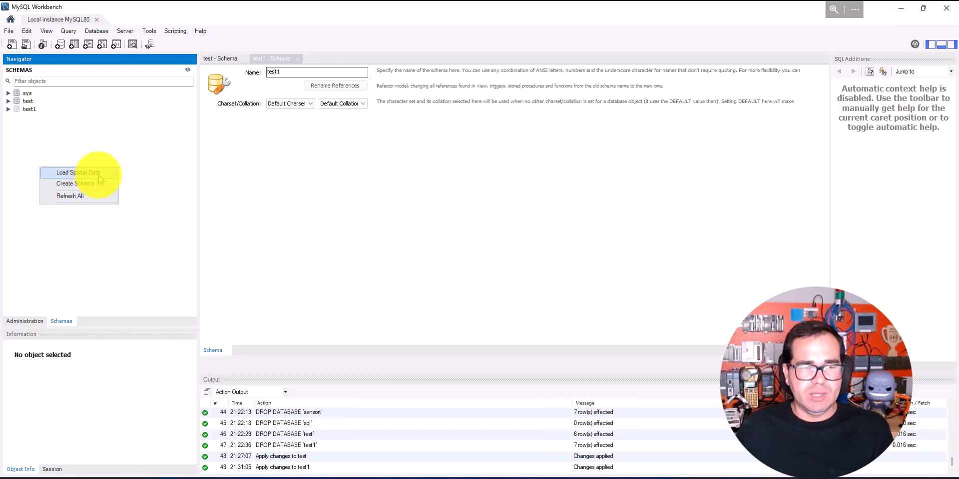
{"action": "left_click", "coordinate": [77, 187]}
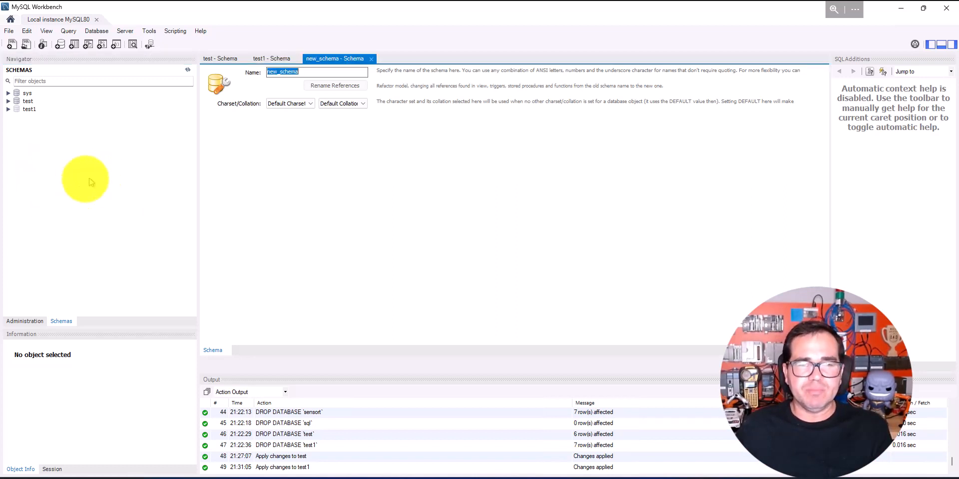
{"action": "type", "text": "ignition"}
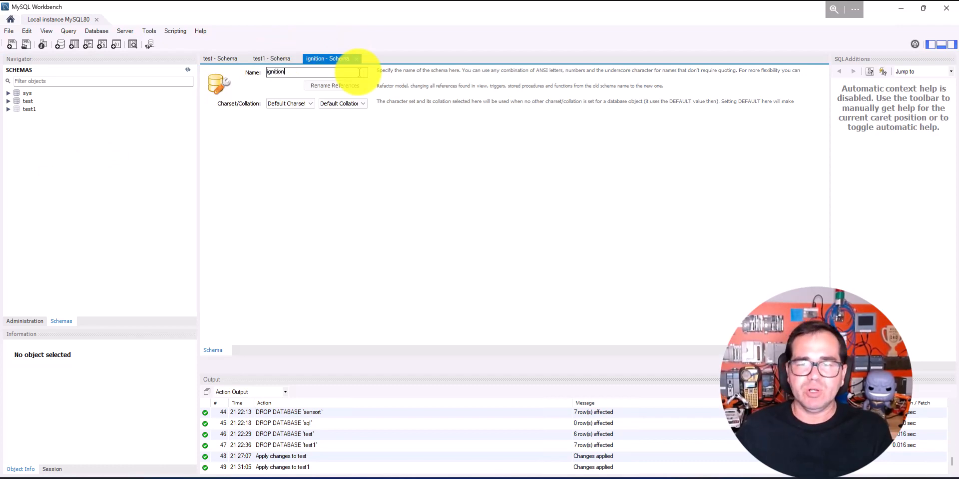
- Compare the schema name with the database name in the gateway's connect URL and apply the new ignition schema in MySQL Workbench
{"action": "left_click", "coordinate": [489, 477]}
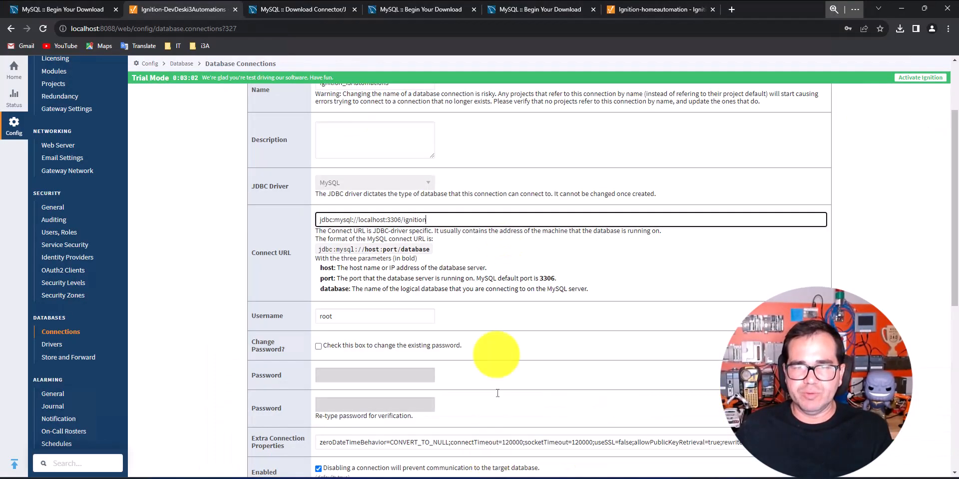
{"action": "double_click", "coordinate": [410, 219]}
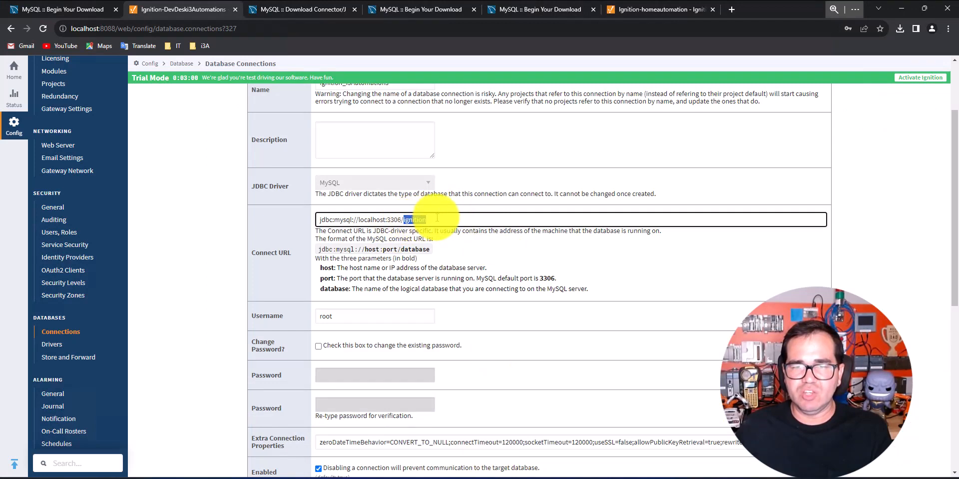
{"action": "left_click", "coordinate": [647, 477]}
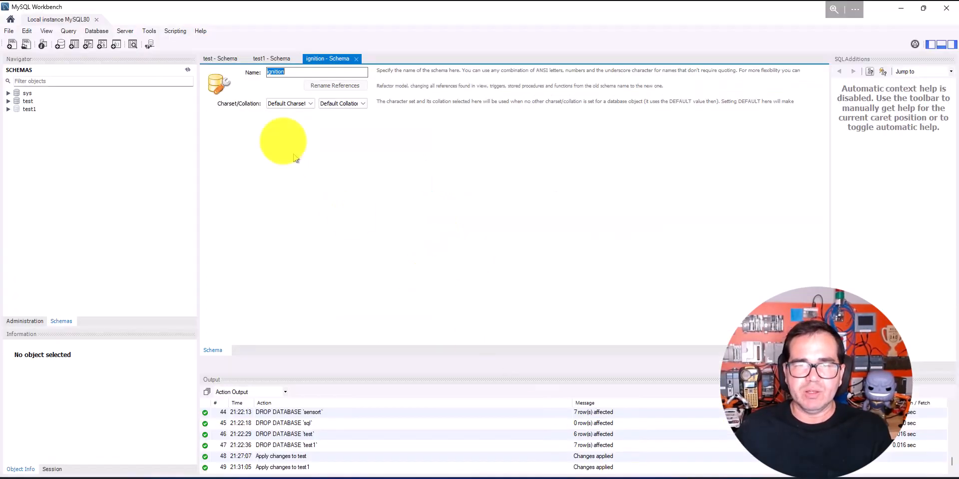
{"action": "left_click", "coordinate": [774, 366]}
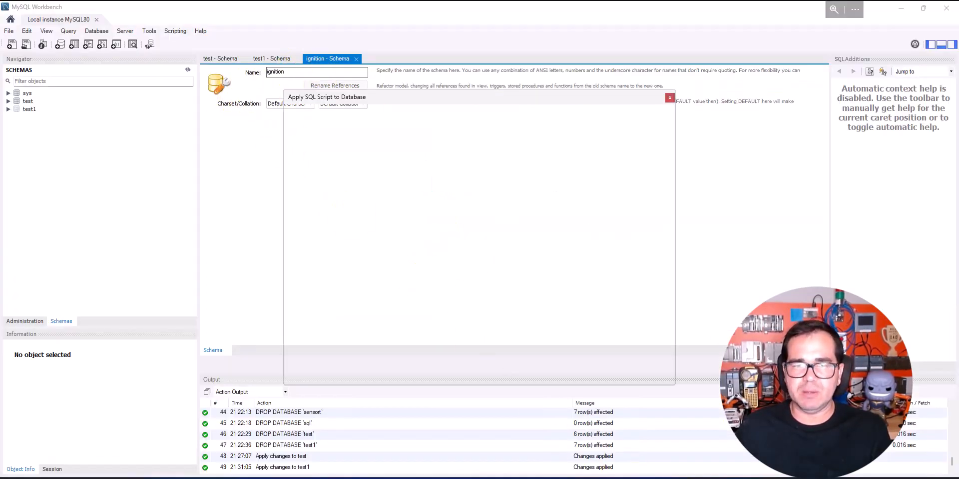
{"action": "left_click", "coordinate": [613, 374]}
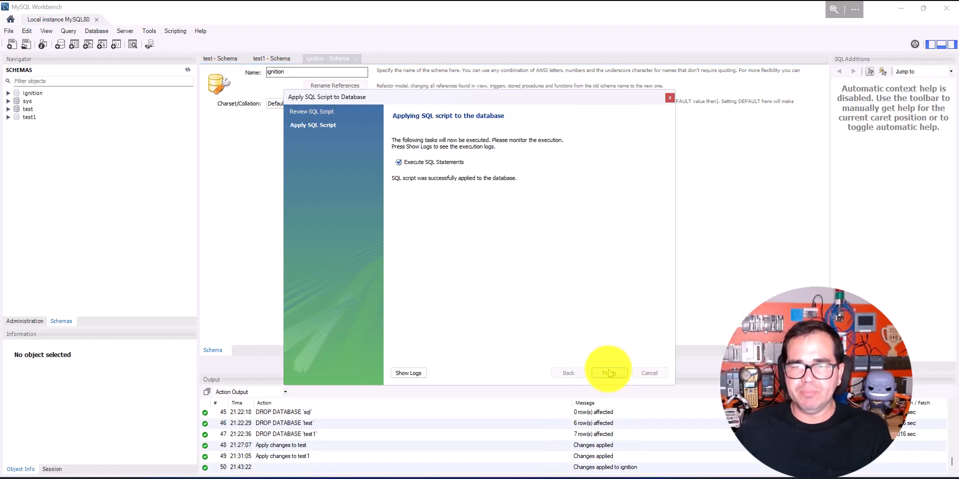
{"action": "left_click", "coordinate": [610, 374]}
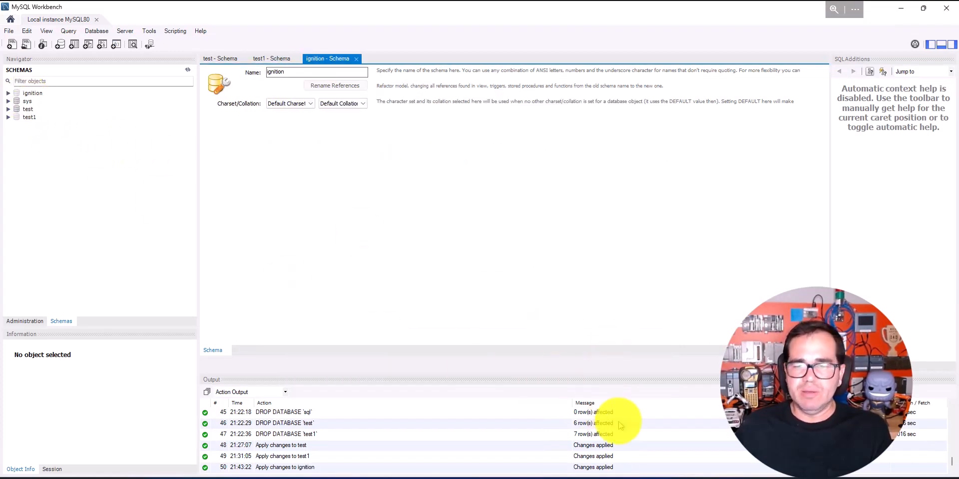
- Switch back to the Ignition gateway, save the Ignition_i3Automations database connection, and check its status
{"action": "left_click", "coordinate": [489, 477]}
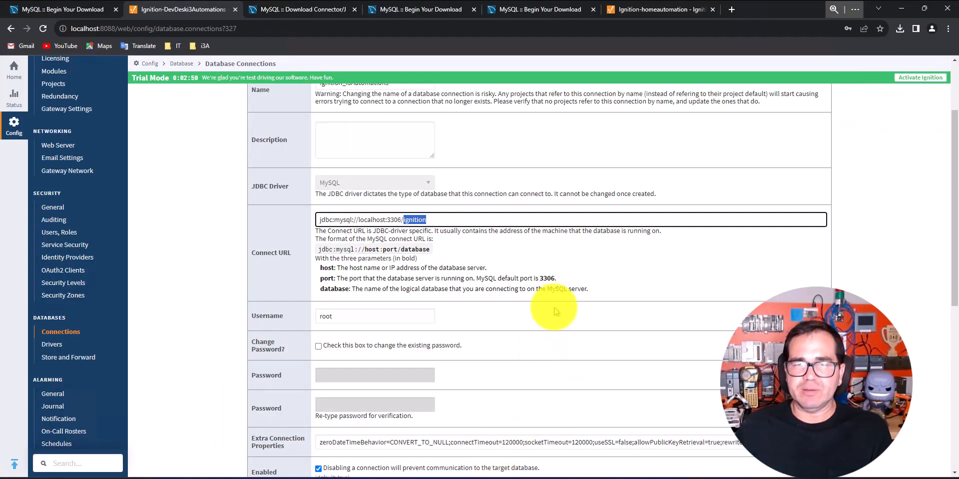
{"action": "scroll", "coordinate": [222, 232], "scroll_direction": "down", "scroll_amount": 5}
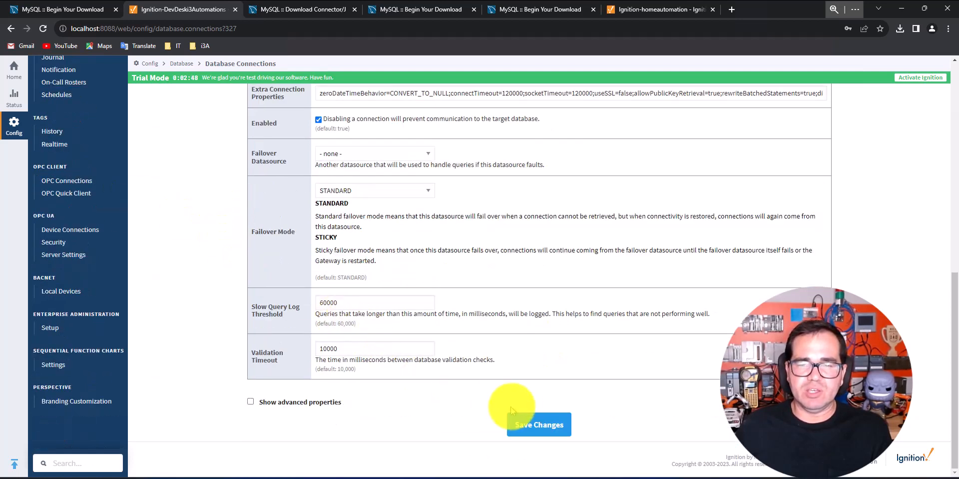
{"action": "left_click", "coordinate": [533, 420]}
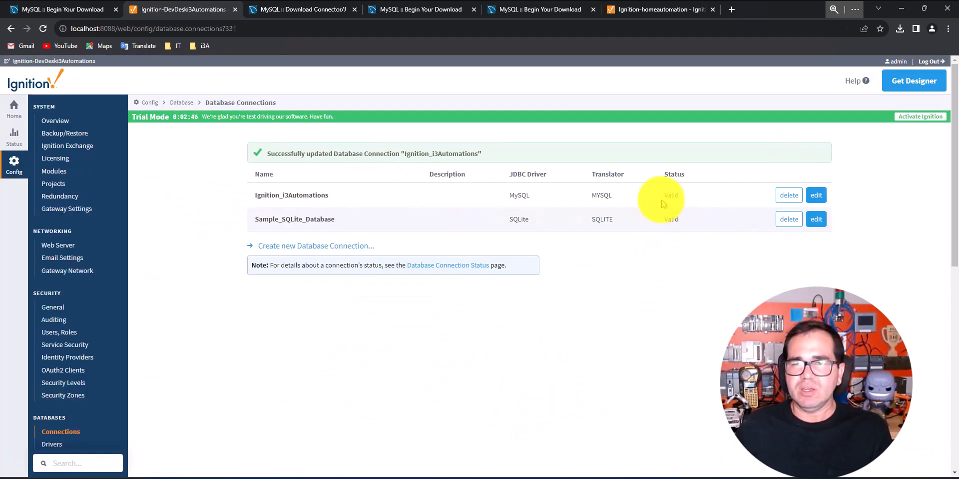
{"action": "left_click_drag", "start_coordinate": [662, 196], "coordinate": [682, 195]}
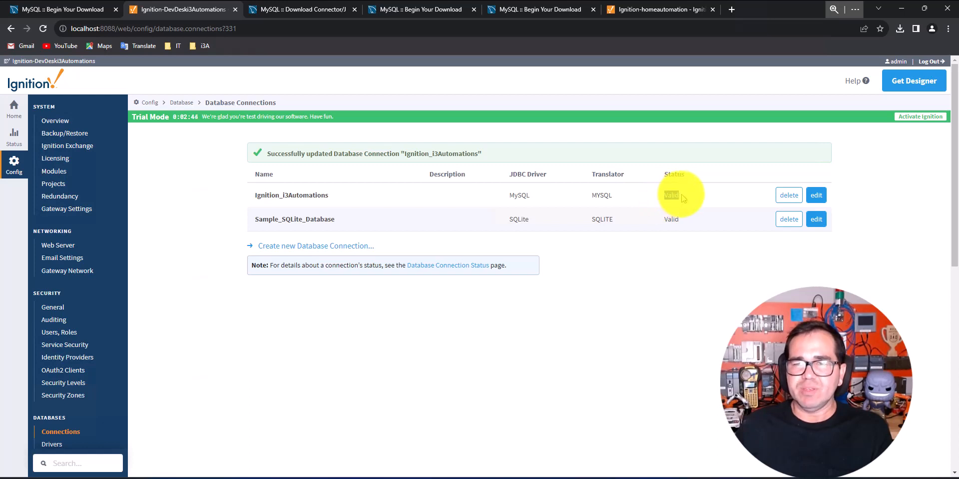
{"action": "left_click", "coordinate": [761, 302]}
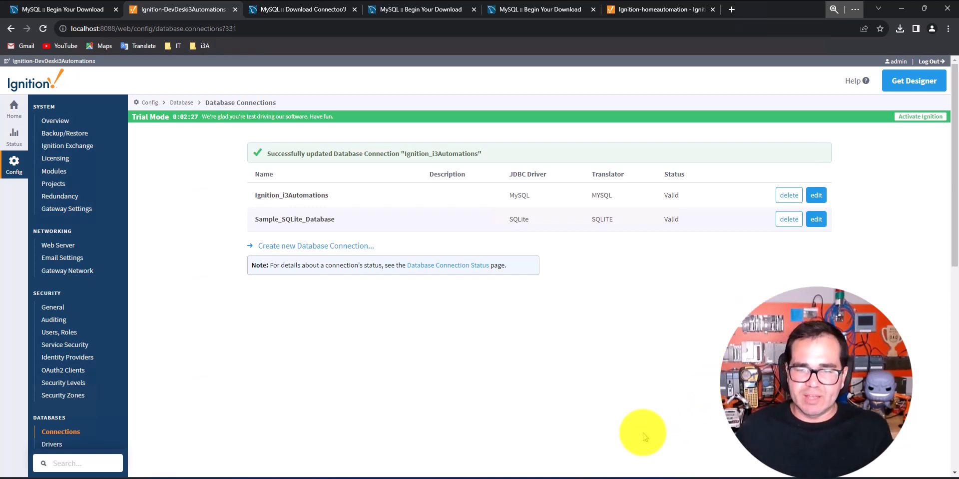
- Switch to Ignition Designer and start a new memory tag named i3automations_test in the Test folder
{"action": "left_click", "coordinate": [623, 478]}
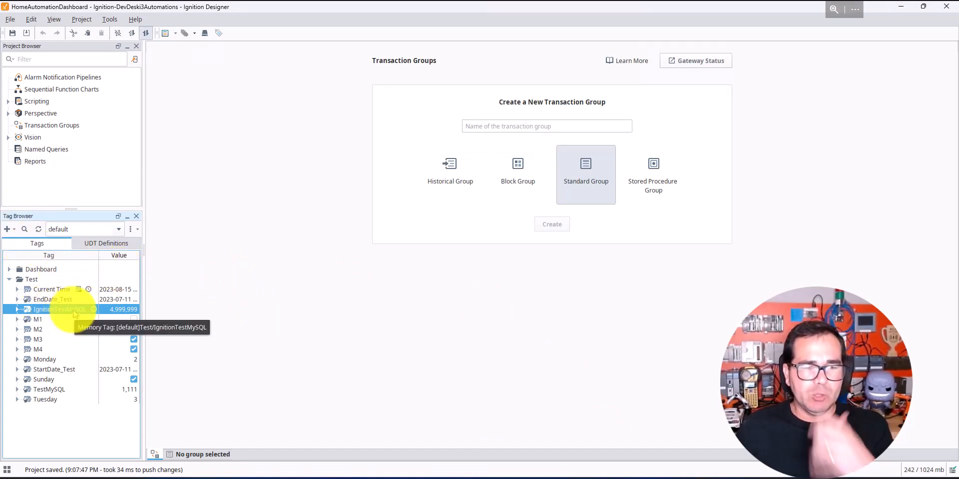
{"action": "right_click", "coordinate": [37, 279]}
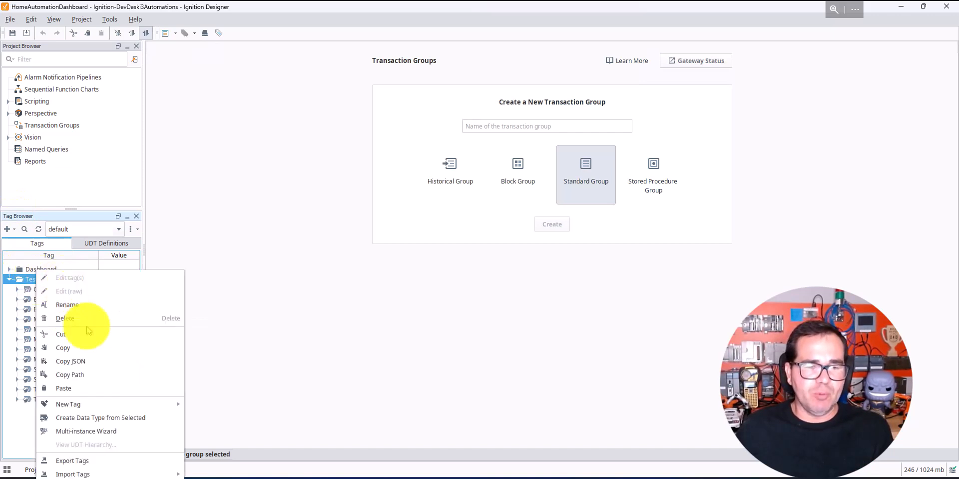
{"action": "mouse_move", "coordinate": [103, 402]}
{"action": "mouse_move", "coordinate": [240, 423]}
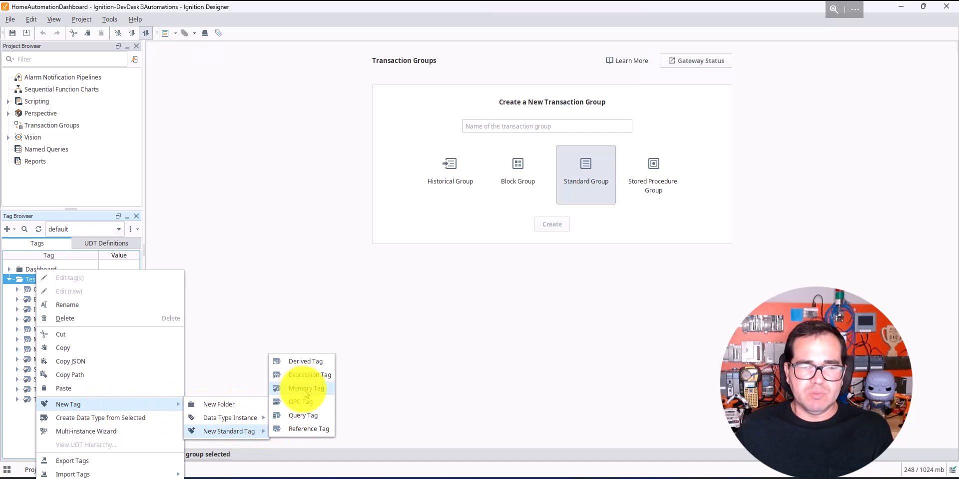
{"action": "left_click", "coordinate": [306, 390]}
{"action": "left_click", "coordinate": [502, 185]}
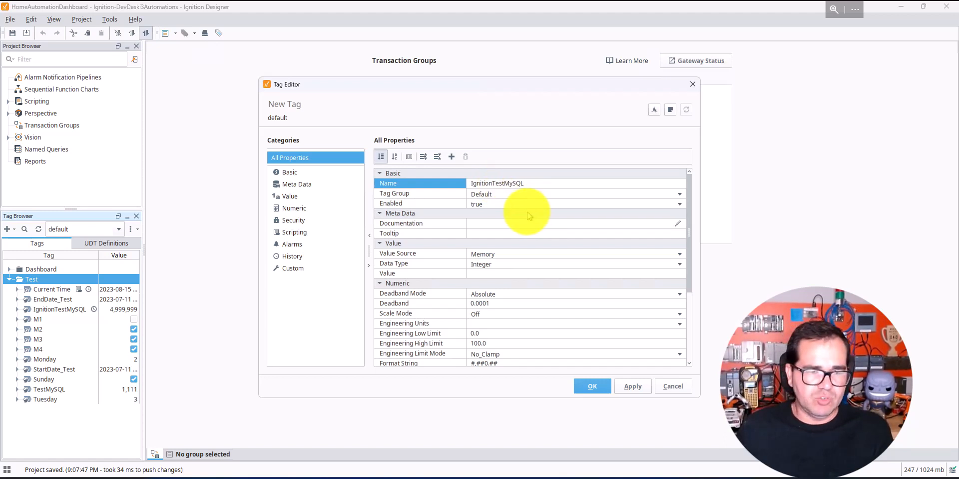
{"action": "left_click_drag", "start_coordinate": [524, 183], "coordinate": [469, 182]}
{"action": "key", "text": "BackSpace"}
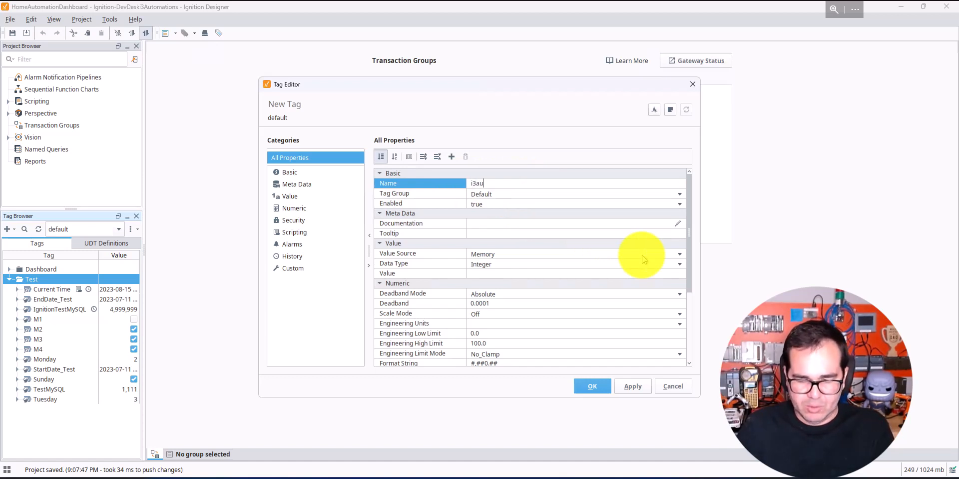
{"action": "type", "text": "i3automations_test"}
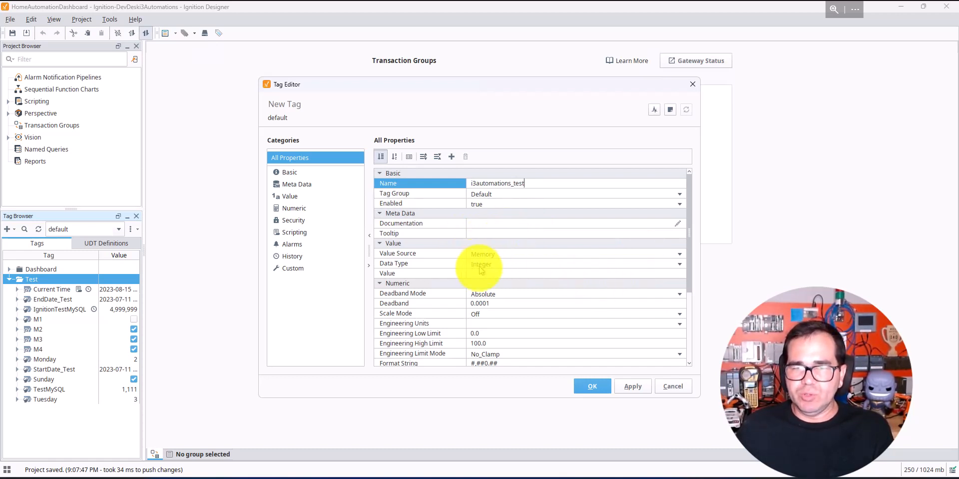
- Set the new memory tag's value to 558 and review its remaining properties
{"action": "left_click", "coordinate": [496, 274]}
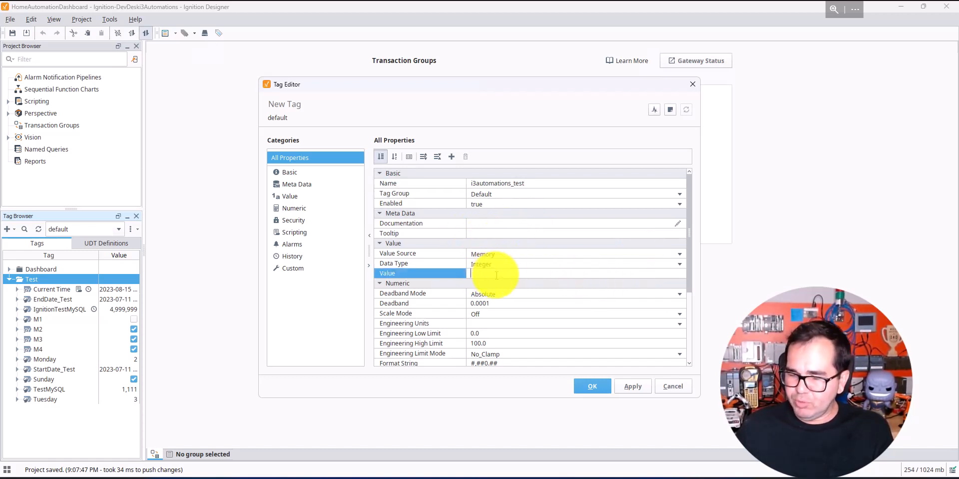
{"action": "type", "text": "558"}
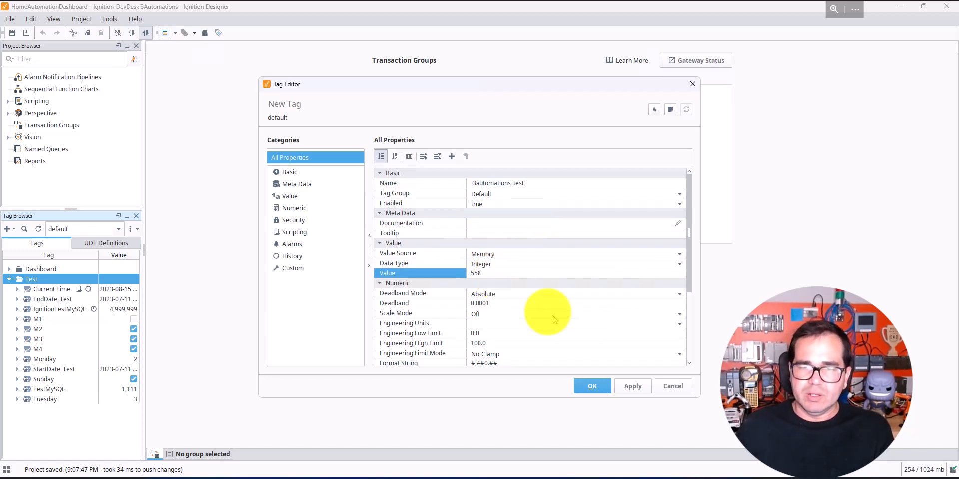
{"action": "scroll", "coordinate": [581, 328], "scroll_direction": "down", "scroll_amount": 1}
{"action": "scroll", "coordinate": [586, 320], "scroll_direction": "down", "scroll_amount": 2}
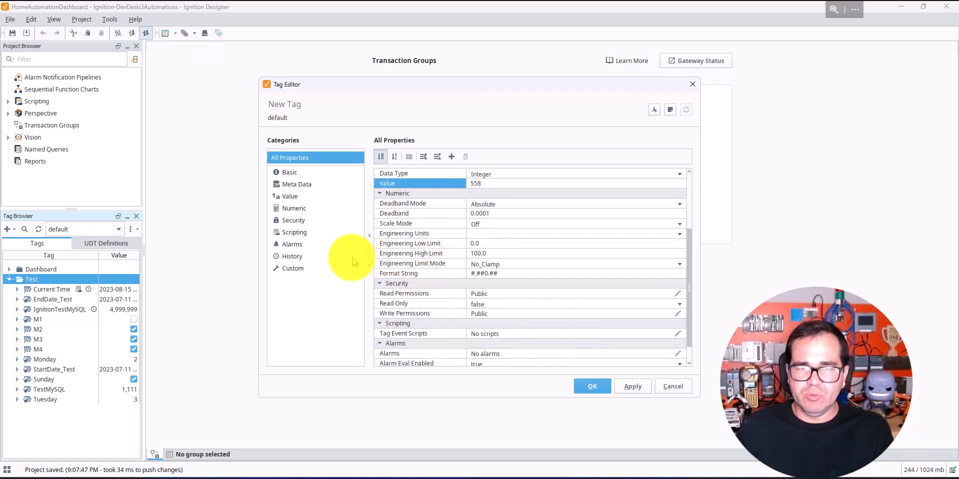
- Enable history on the new i3automations_test tag with Ignition_i3Automations as storage provider, and save the tag
{"action": "left_click", "coordinate": [315, 256]}
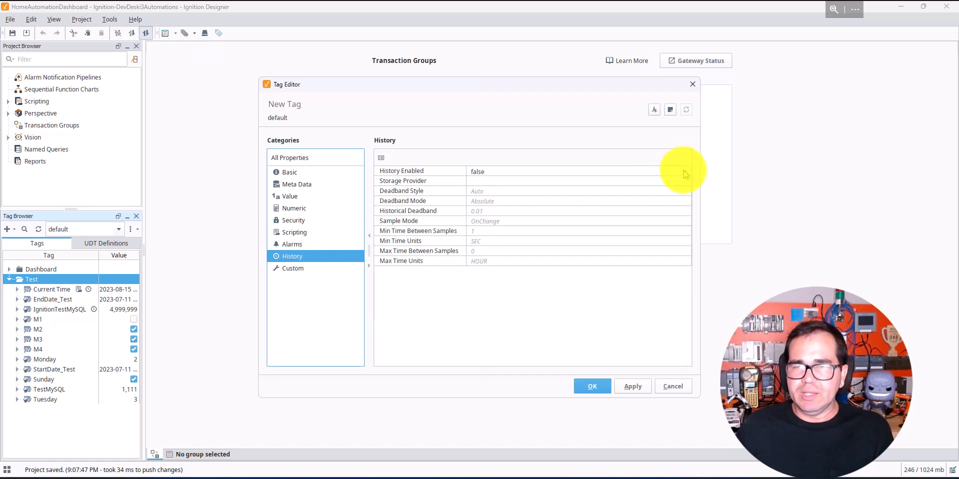
{"action": "left_click", "coordinate": [667, 172]}
{"action": "left_click", "coordinate": [651, 181]}
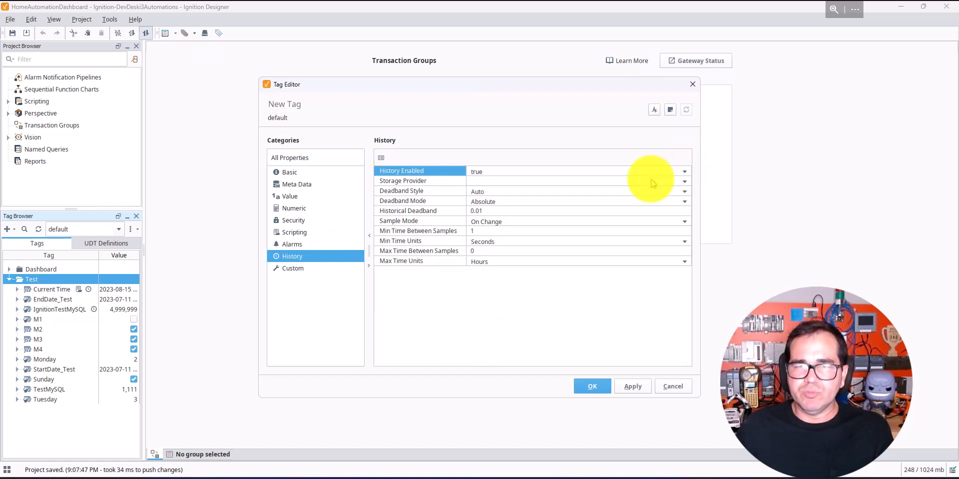
{"action": "left_click", "coordinate": [686, 184]}
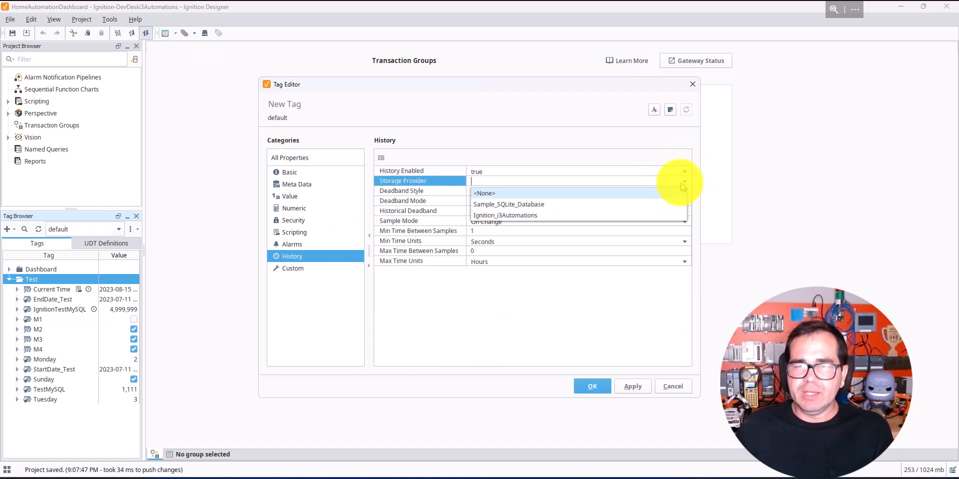
{"action": "left_click", "coordinate": [498, 216]}
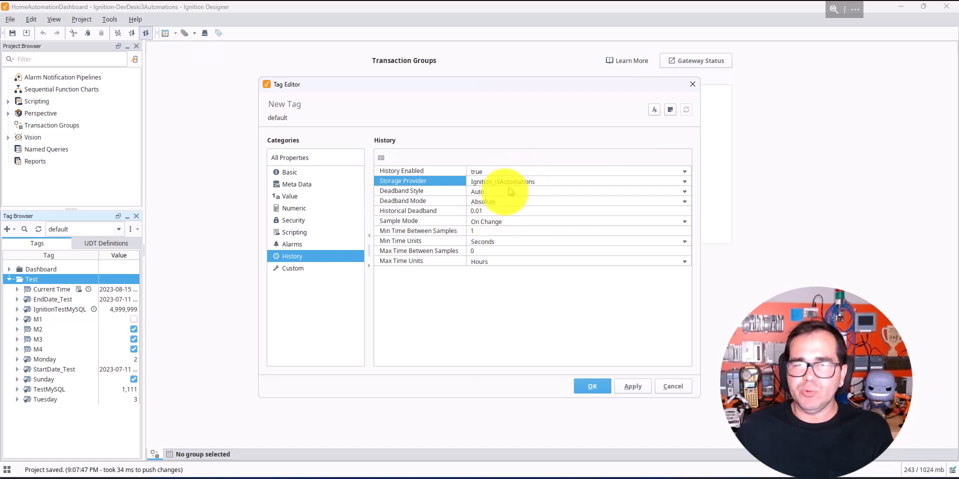
{"action": "left_click", "coordinate": [638, 390]}
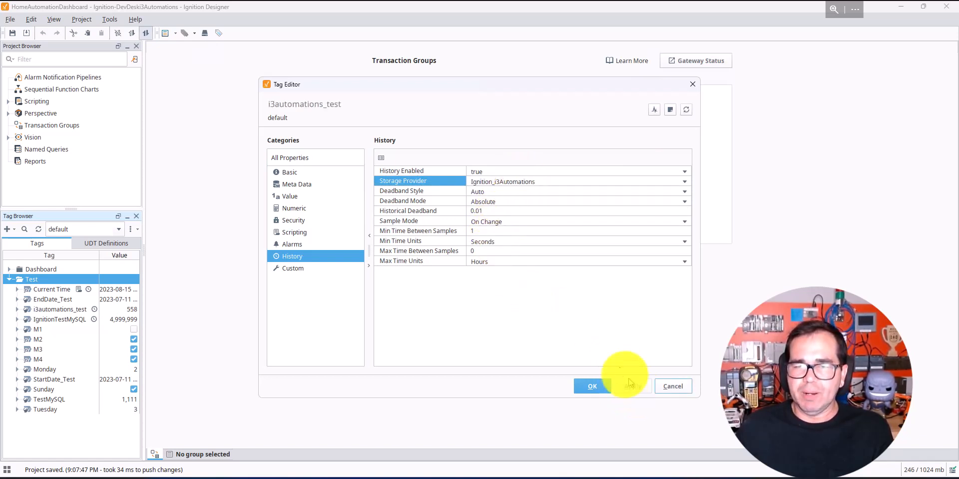
{"action": "left_click", "coordinate": [593, 386]}
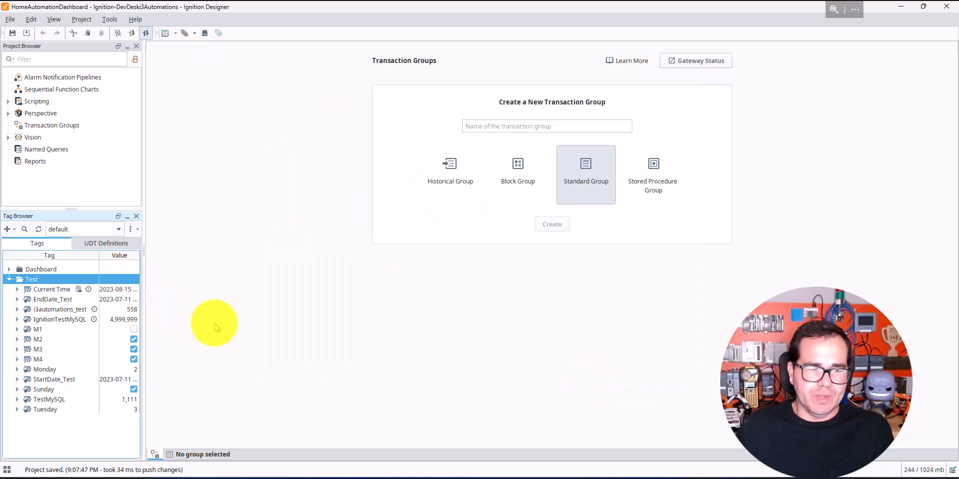
- Write the values 559, 1587 and 1257899 one after another to the i3automations_test tag
{"action": "double_click", "coordinate": [131, 309]}
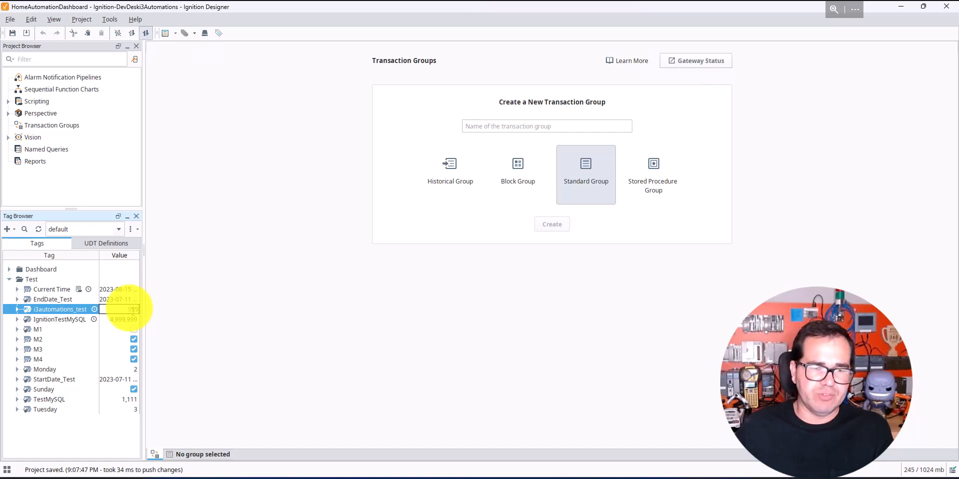
{"action": "key", "text": "Return"}
{"action": "double_click", "coordinate": [133, 309]}
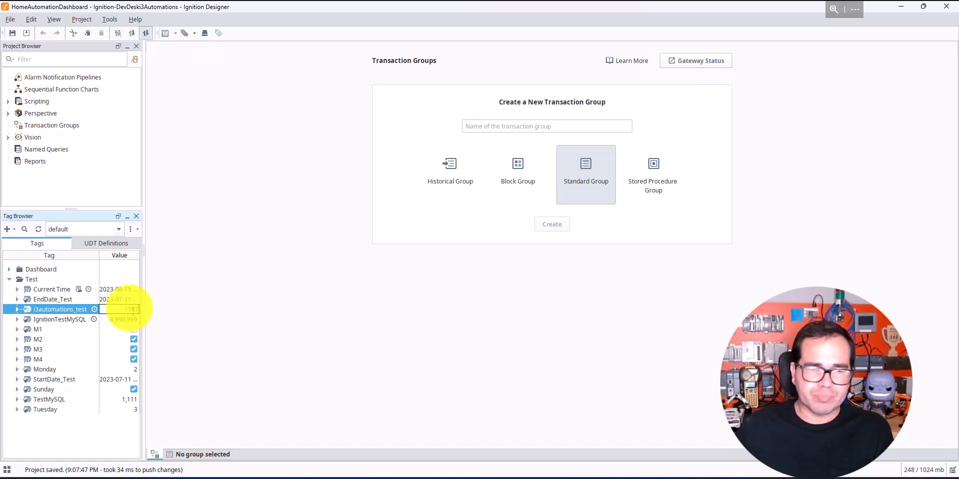
{"action": "key", "text": "Return"}
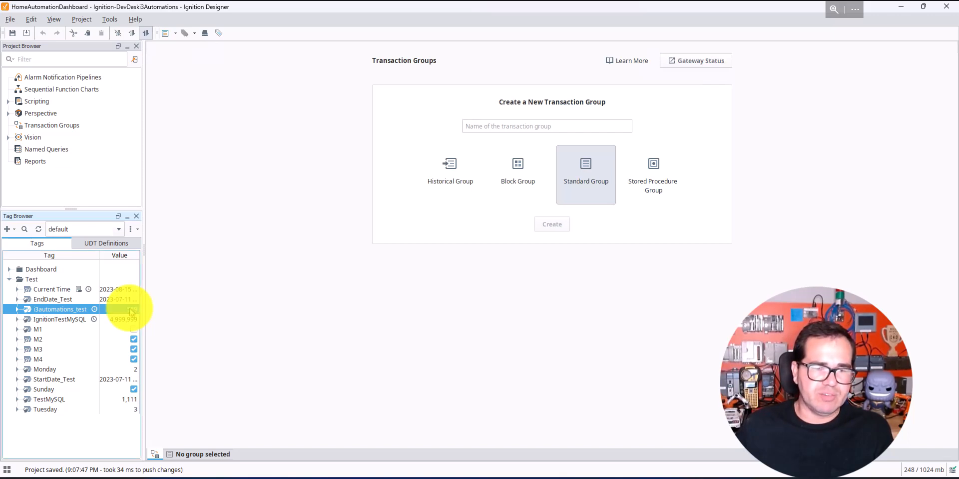
{"action": "double_click", "coordinate": [131, 310]}
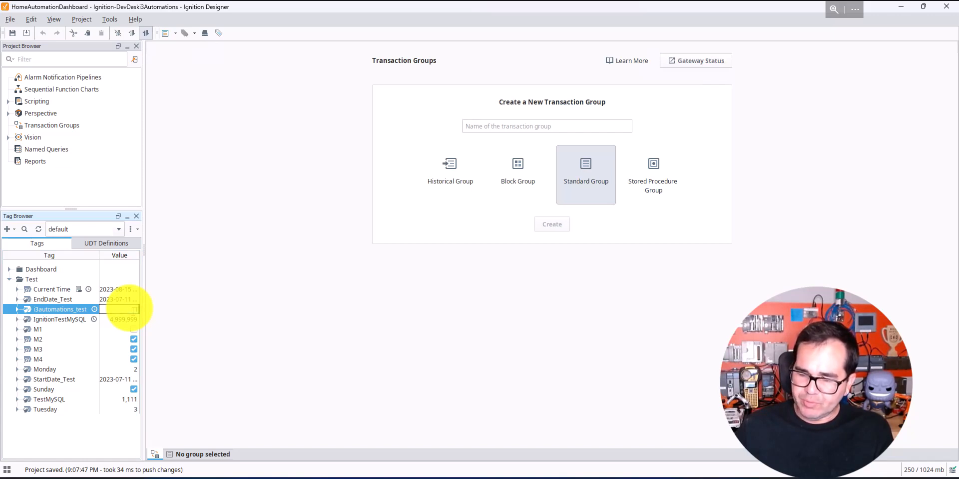
{"action": "key", "text": "Return"}
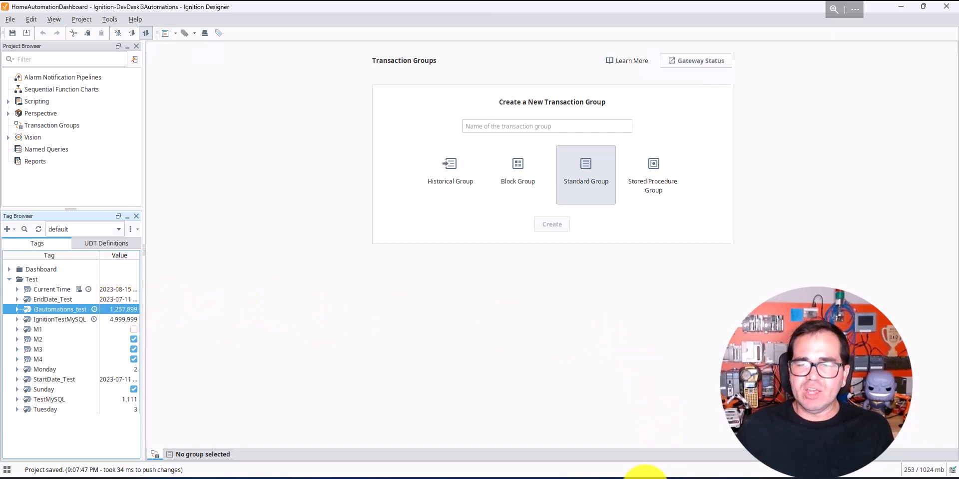
- Switch to MySQL Workbench, refresh the schemas, and expand the ignition schema's tables
{"action": "left_click", "coordinate": [647, 478]}
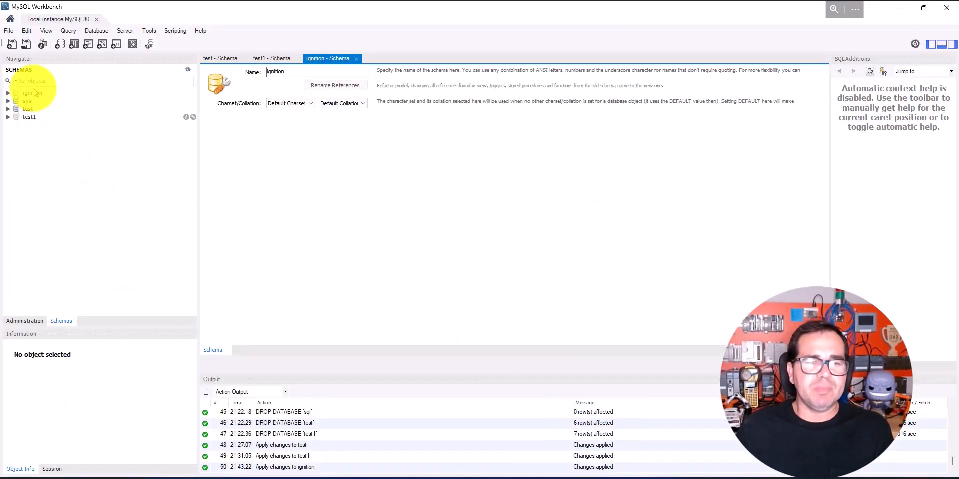
{"action": "right_click", "coordinate": [67, 196]}
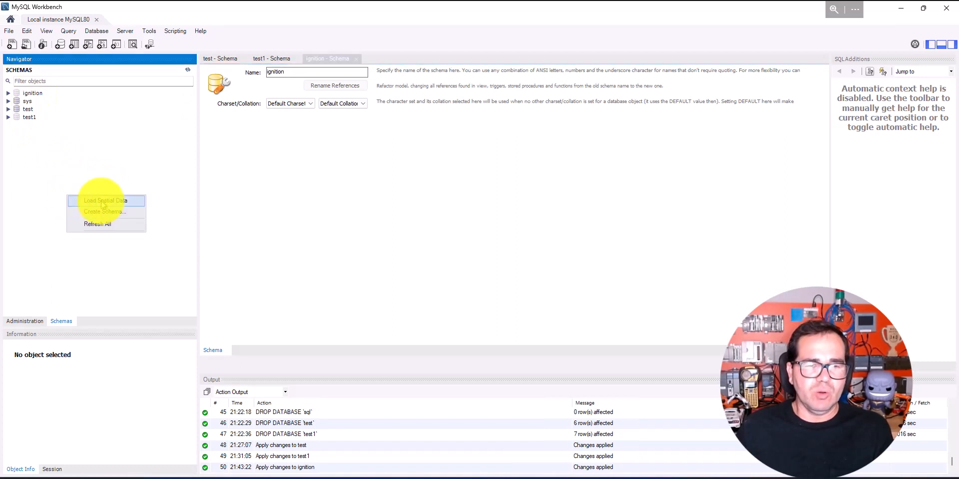
{"action": "left_click", "coordinate": [105, 226]}
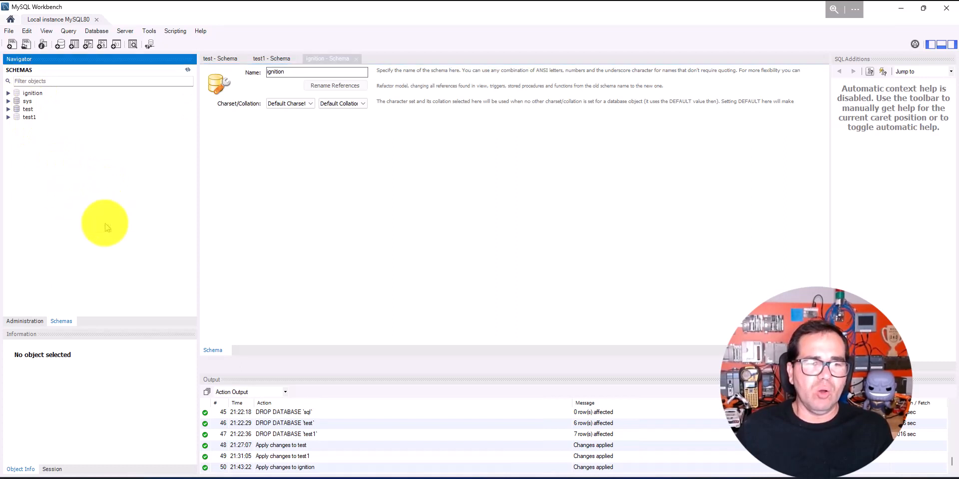
{"action": "left_click", "coordinate": [8, 92]}
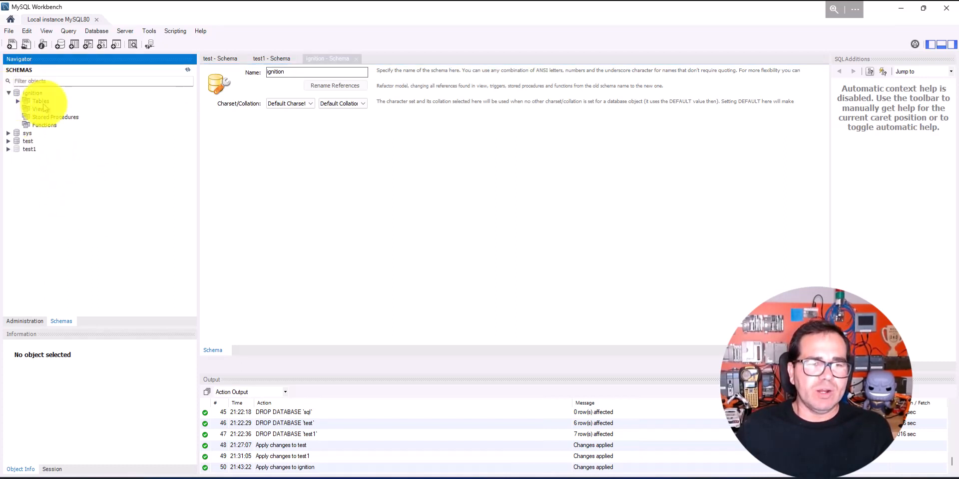
{"action": "left_click", "coordinate": [18, 101]}
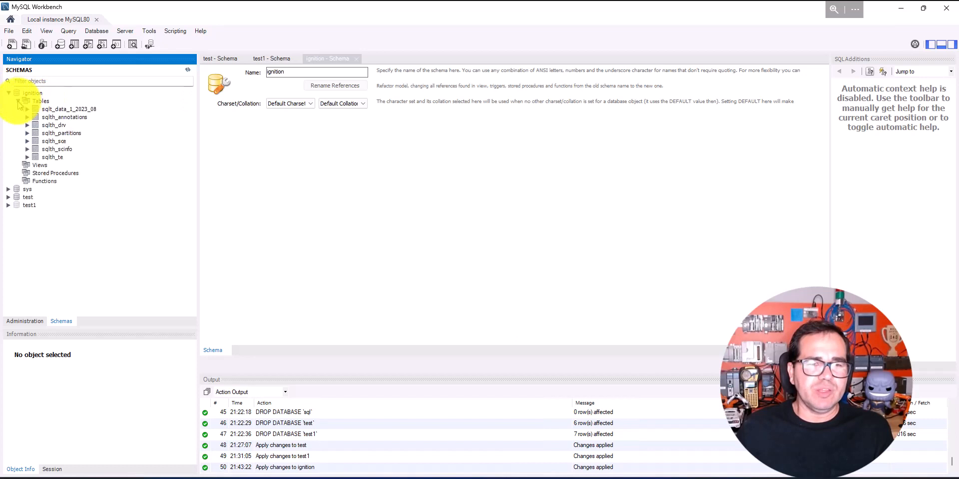
- Query the sqlt_data_1_2023_08 table with a 1000-row limit and examine the logged tag values
{"action": "left_click", "coordinate": [73, 110]}
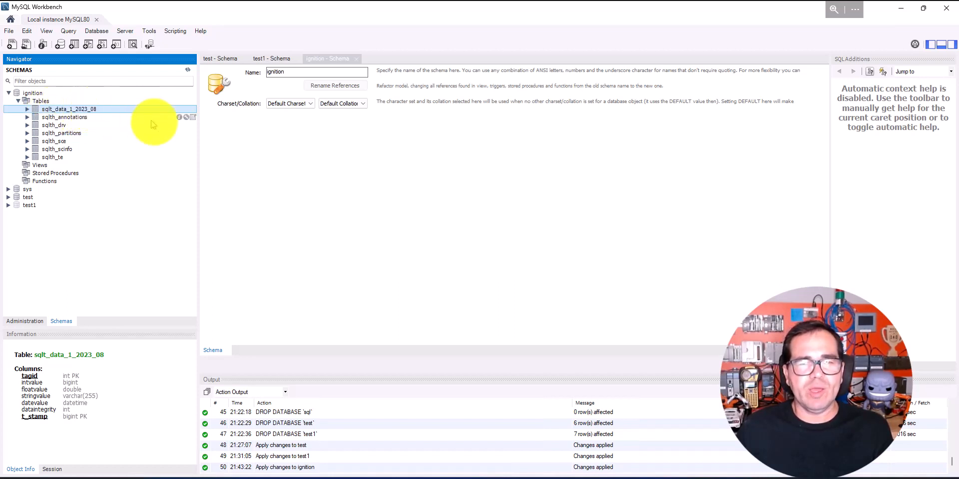
{"action": "right_click", "coordinate": [68, 112]}
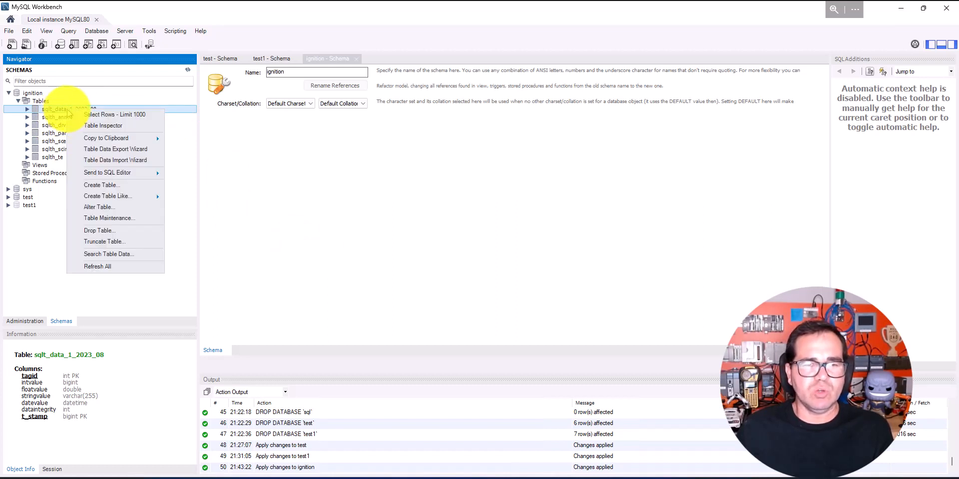
{"action": "left_click", "coordinate": [125, 115]}
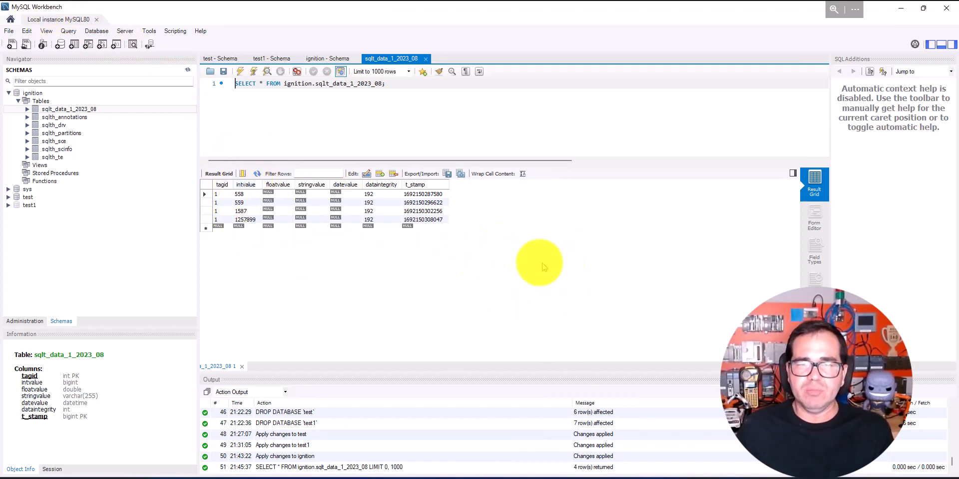
{"action": "left_click", "coordinate": [523, 265]}
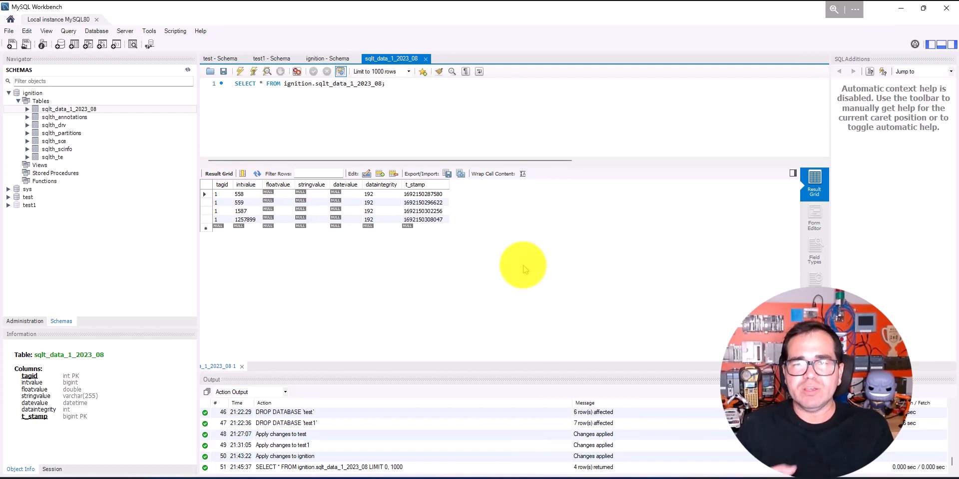